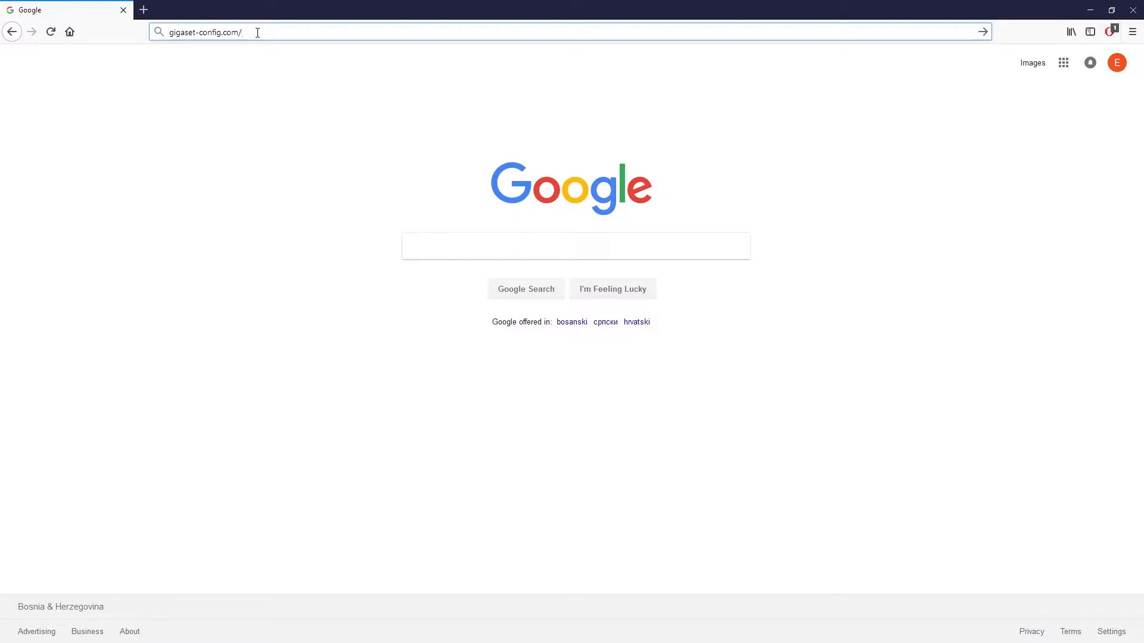
Step: Load the gigaset-config.com redirect full screen, log in with the admin password, and dismiss the prompts
key(Return)
key(F11)
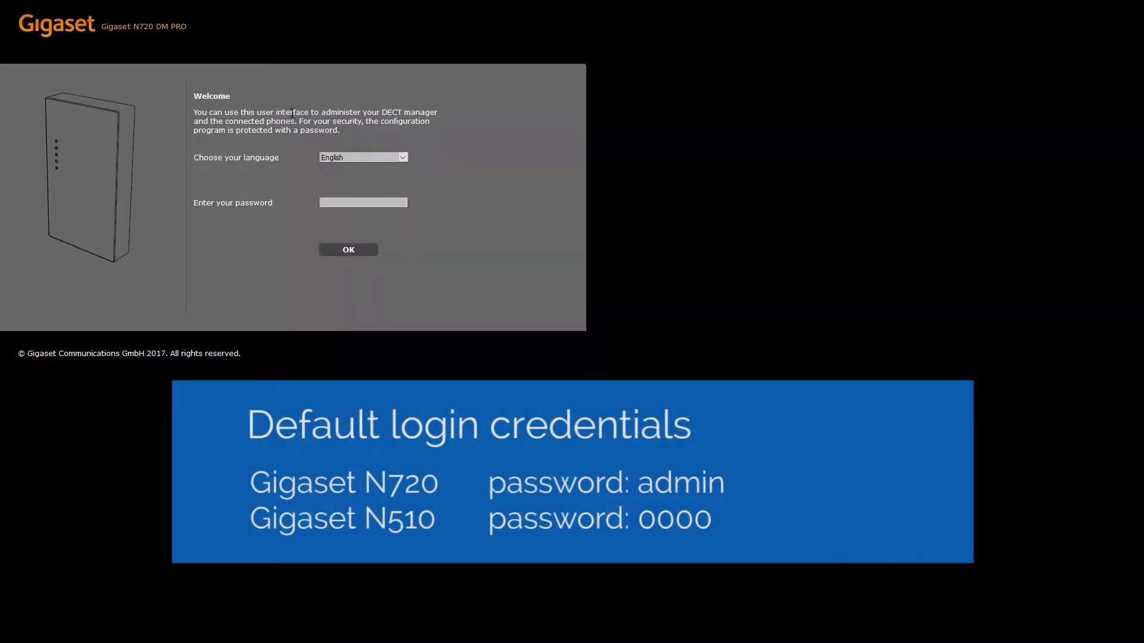
text(admin)
click(349, 250)
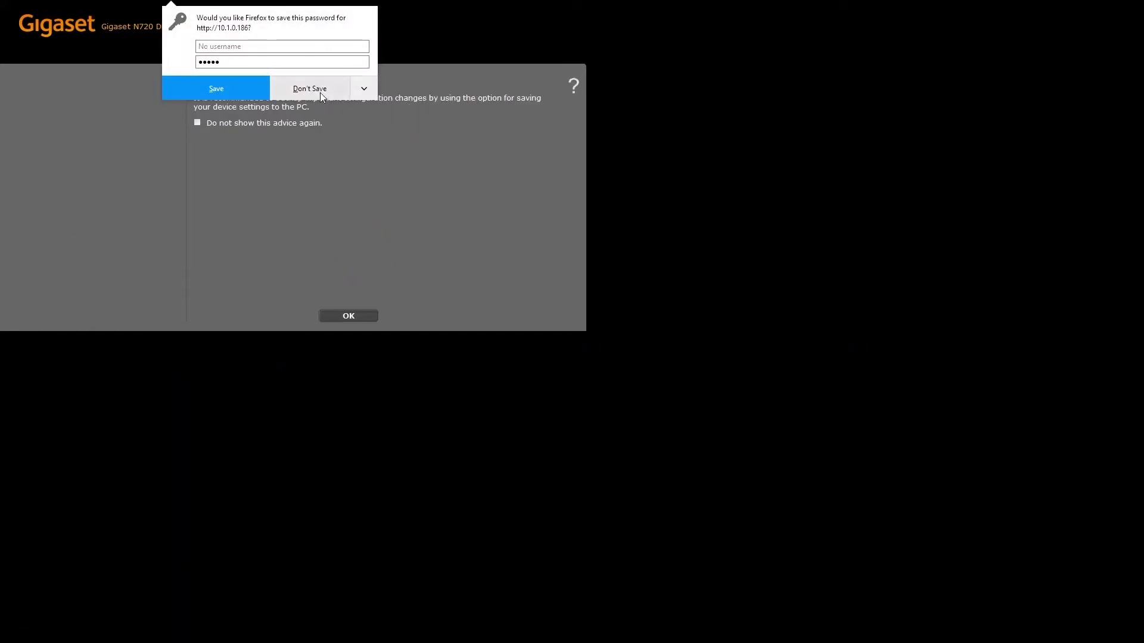
click(316, 90)
click(352, 317)
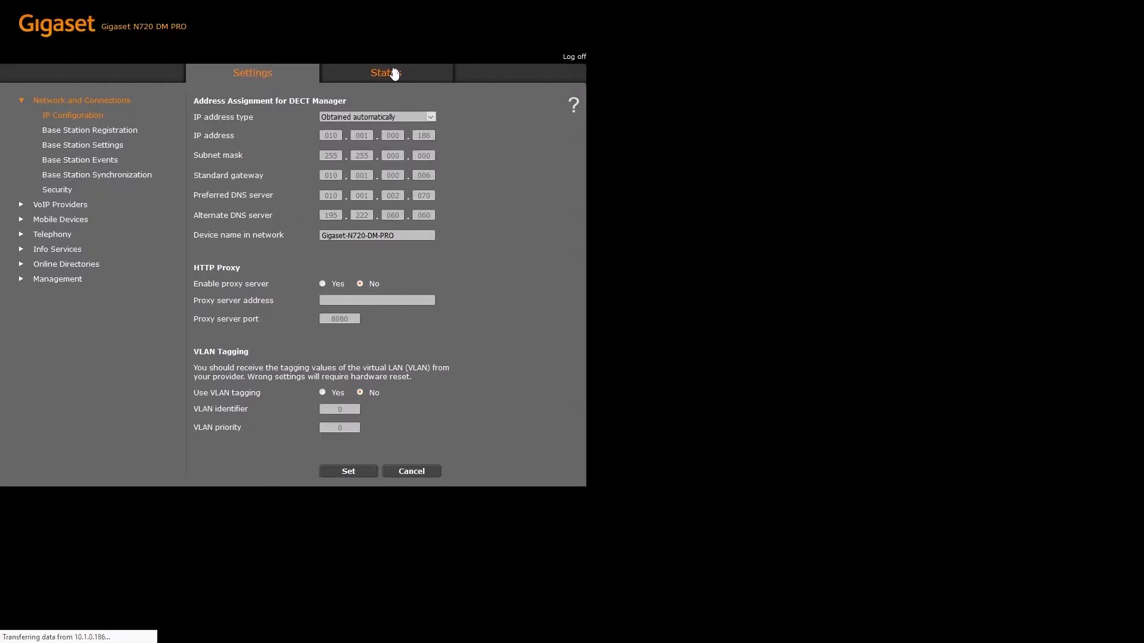
Step: Check the DECT Manager firmware version 70.110.00.000.00 on the Status page
click(393, 72)
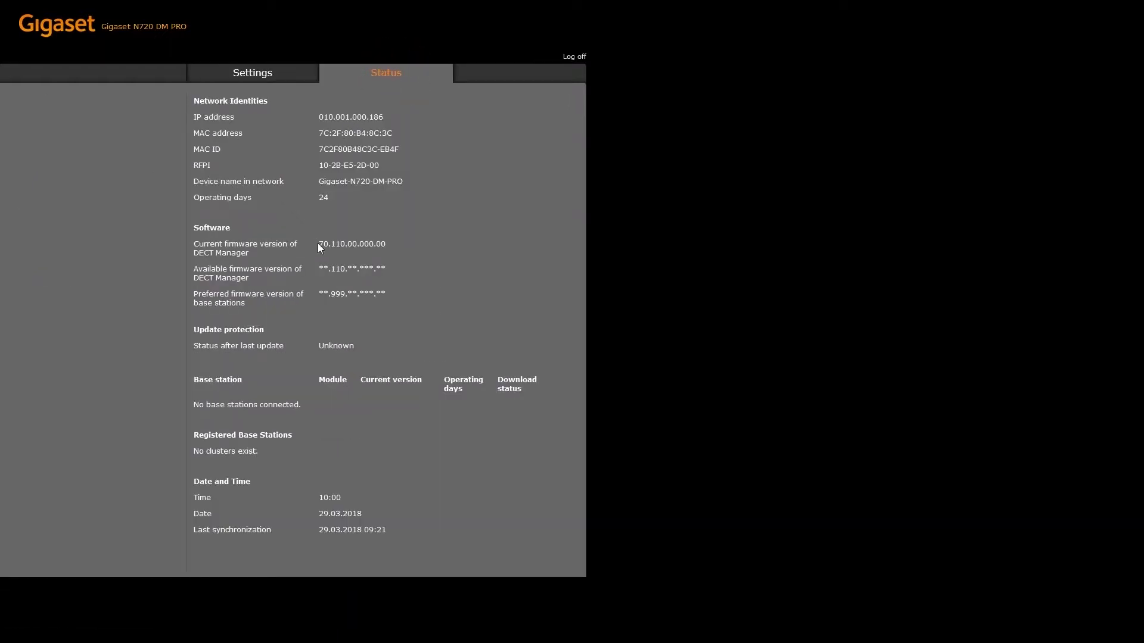
drag(319, 246, 372, 244)
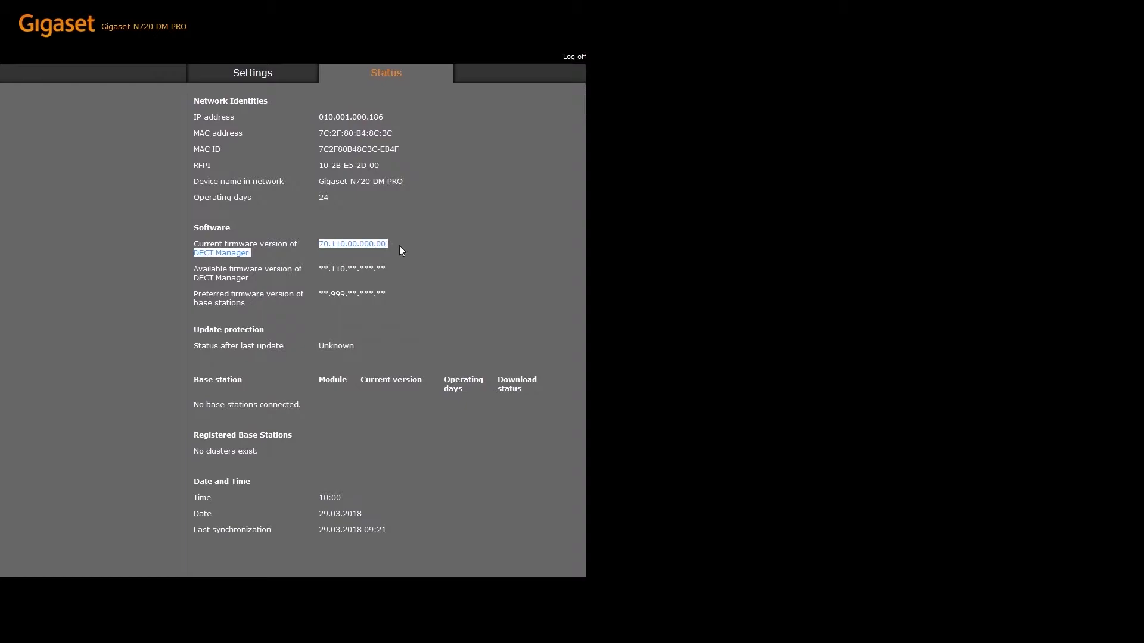
click(399, 246)
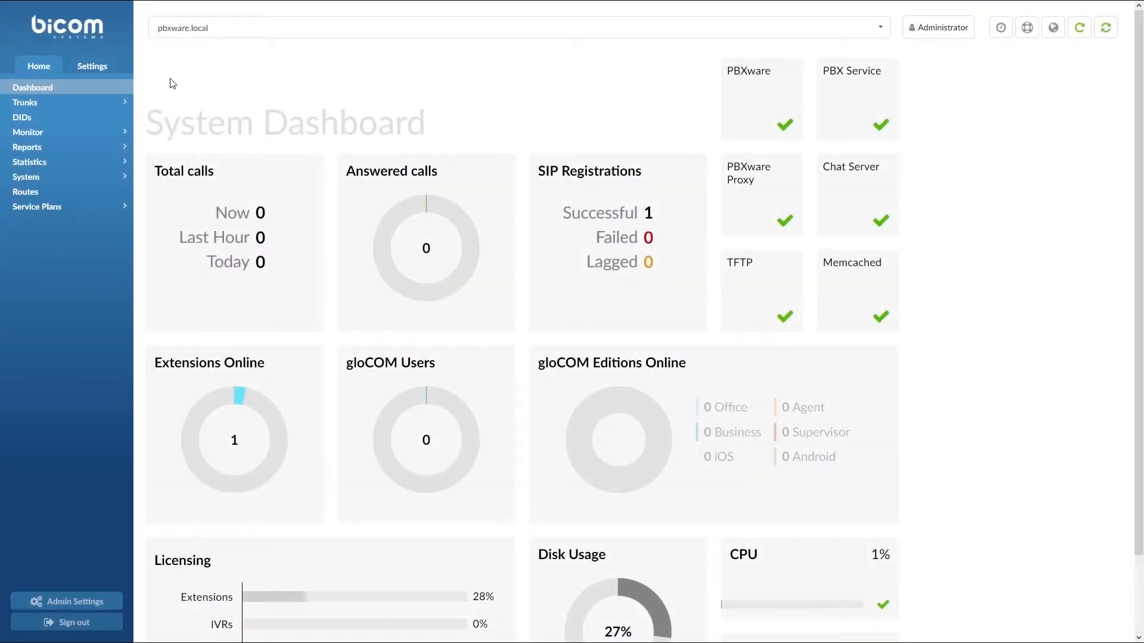
Step: Edit Tenant01 under Settings > Tenants, review its provisioning HTTP username and password, and save
click(93, 67)
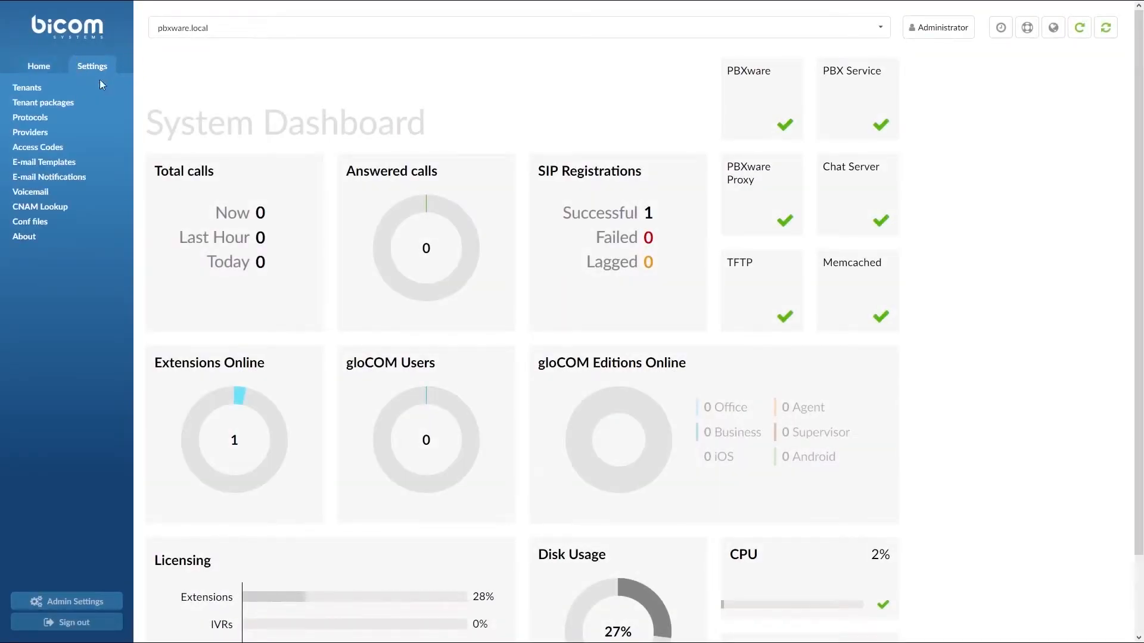
click(100, 91)
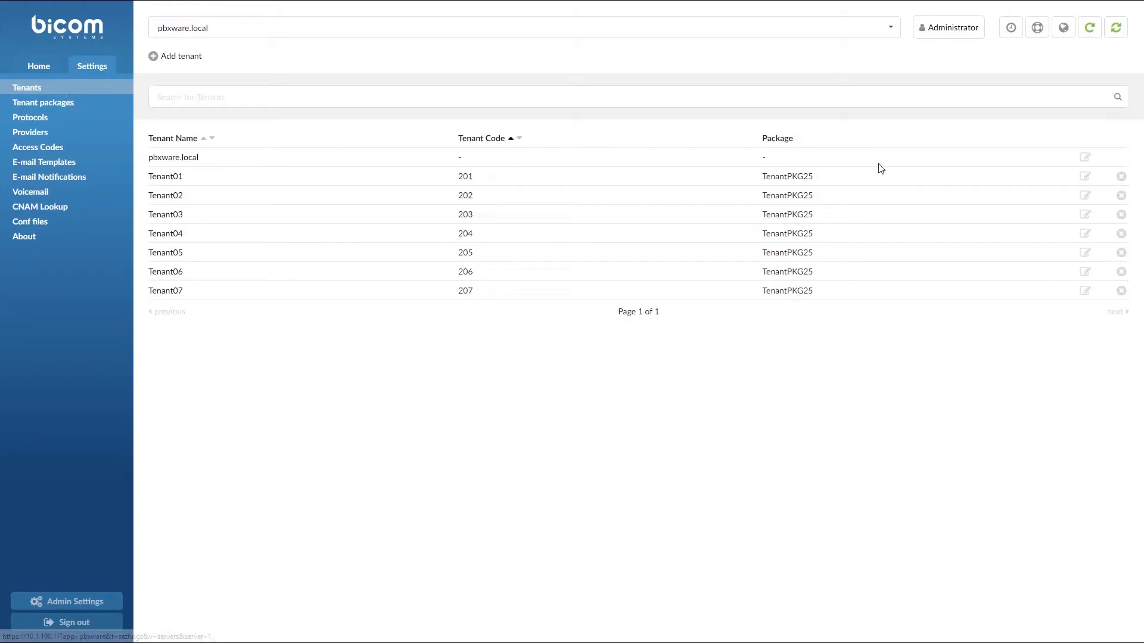
click(1085, 176)
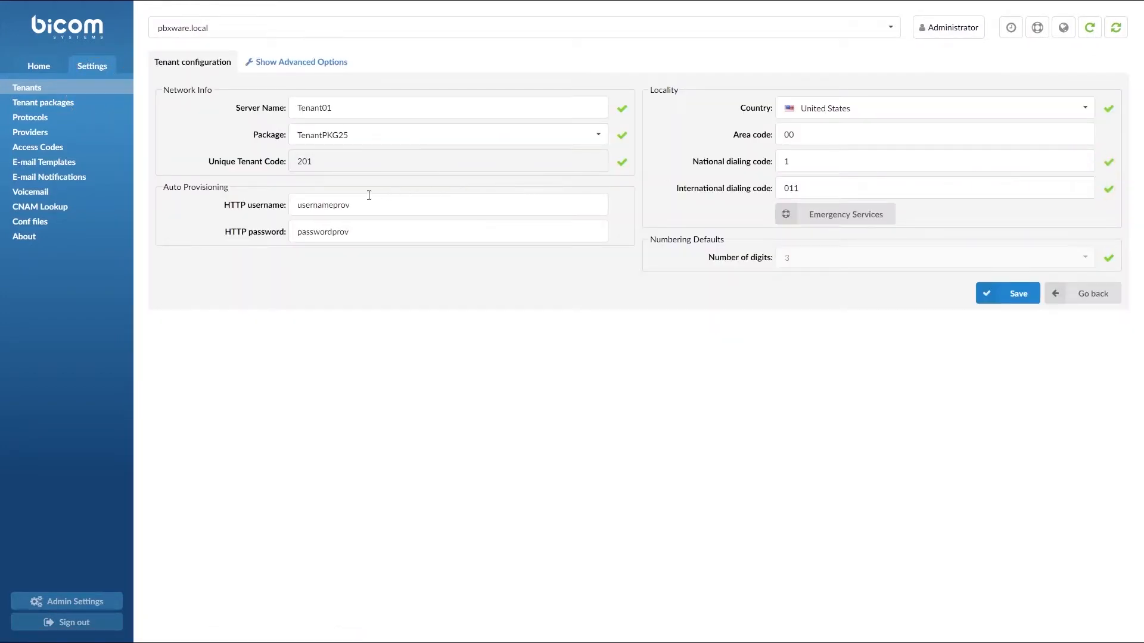
drag(364, 204, 286, 212)
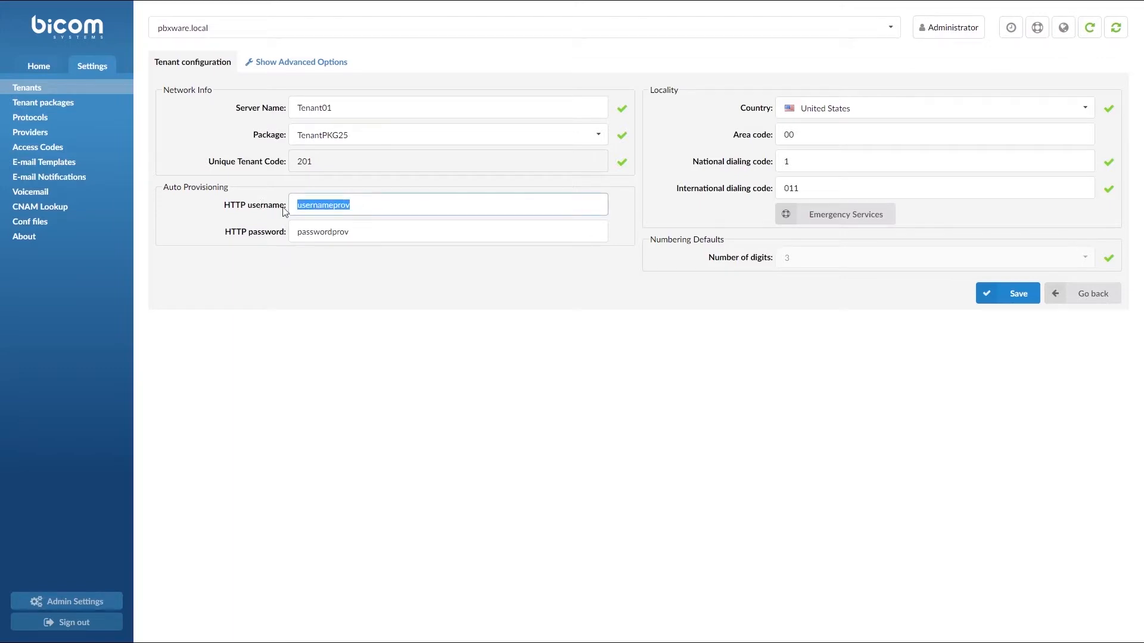
drag(354, 233, 267, 232)
click(373, 230)
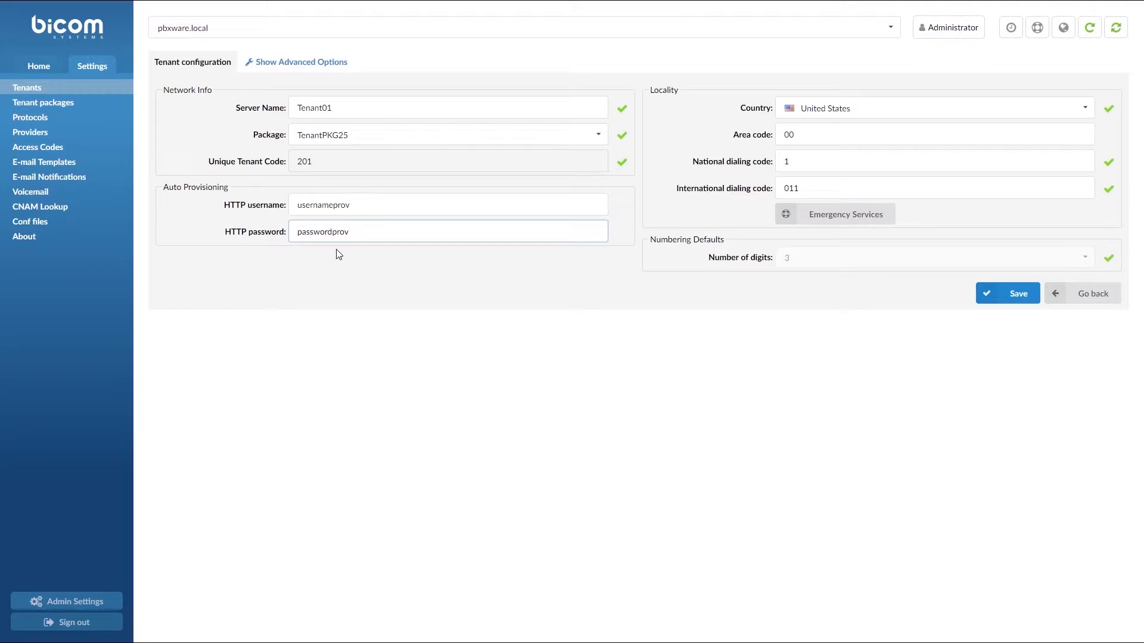
click(984, 296)
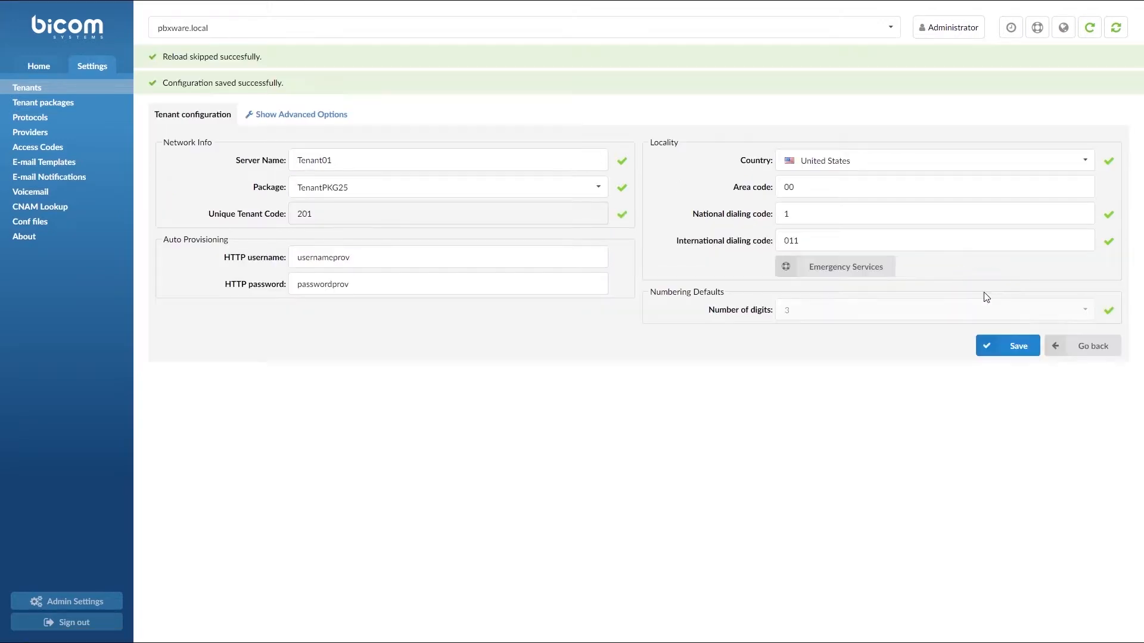
Step: Switch to managing Tenant01 and show its settings menu
click(409, 27)
click(395, 93)
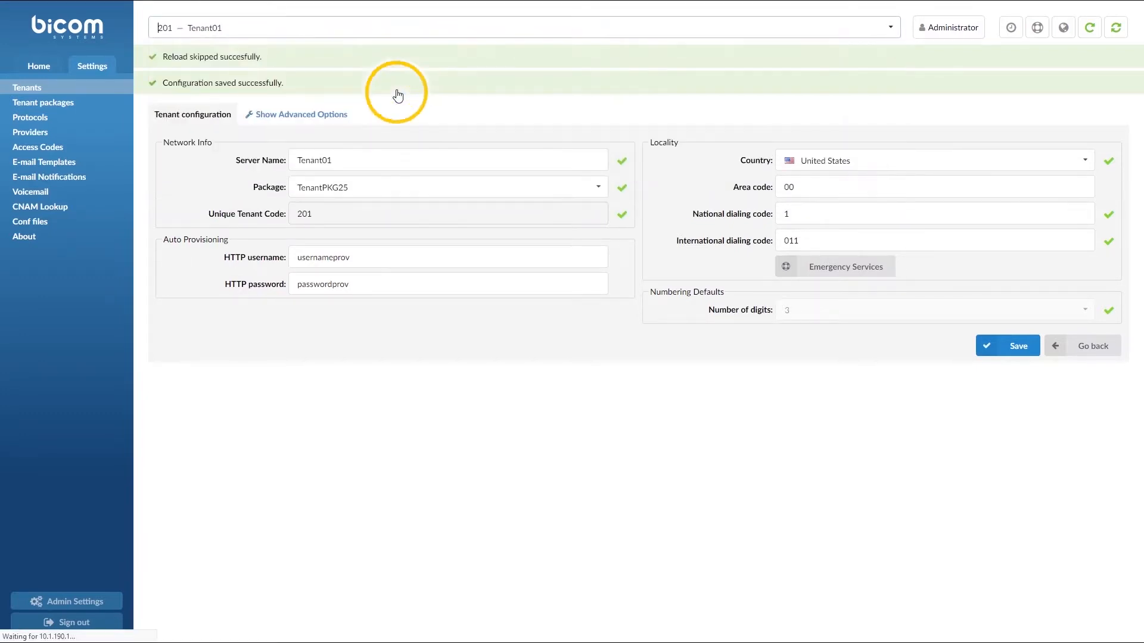
click(94, 66)
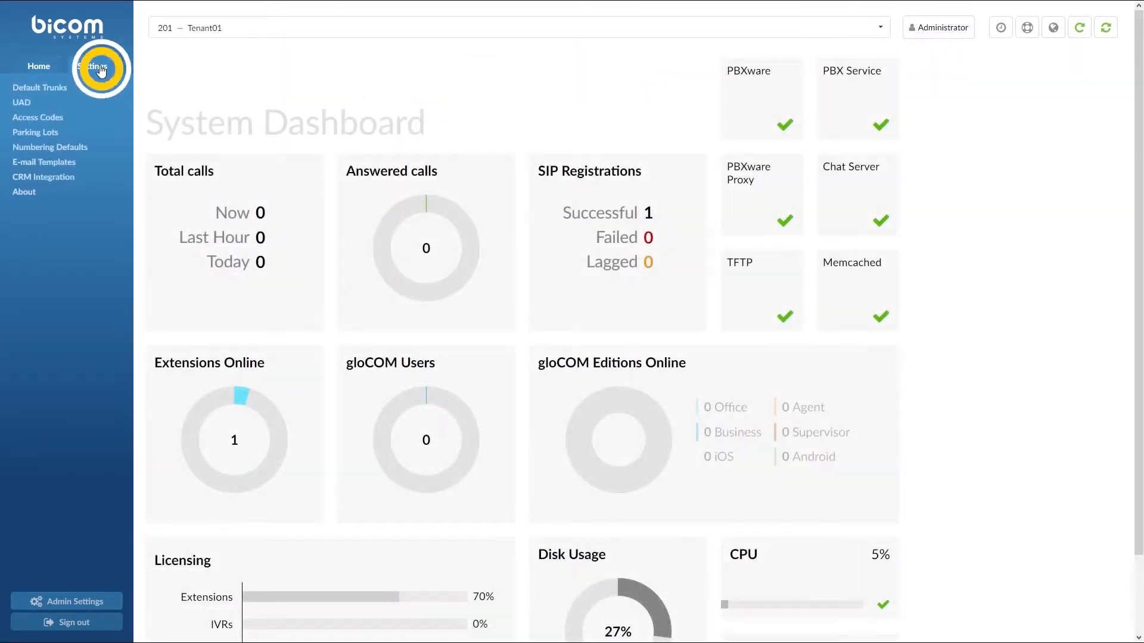
Step: Find Gigaset N720 in UAD by searching 'ig', set it Active with auto provisioning and DHCP Yes, and save
click(84, 106)
click(458, 156)
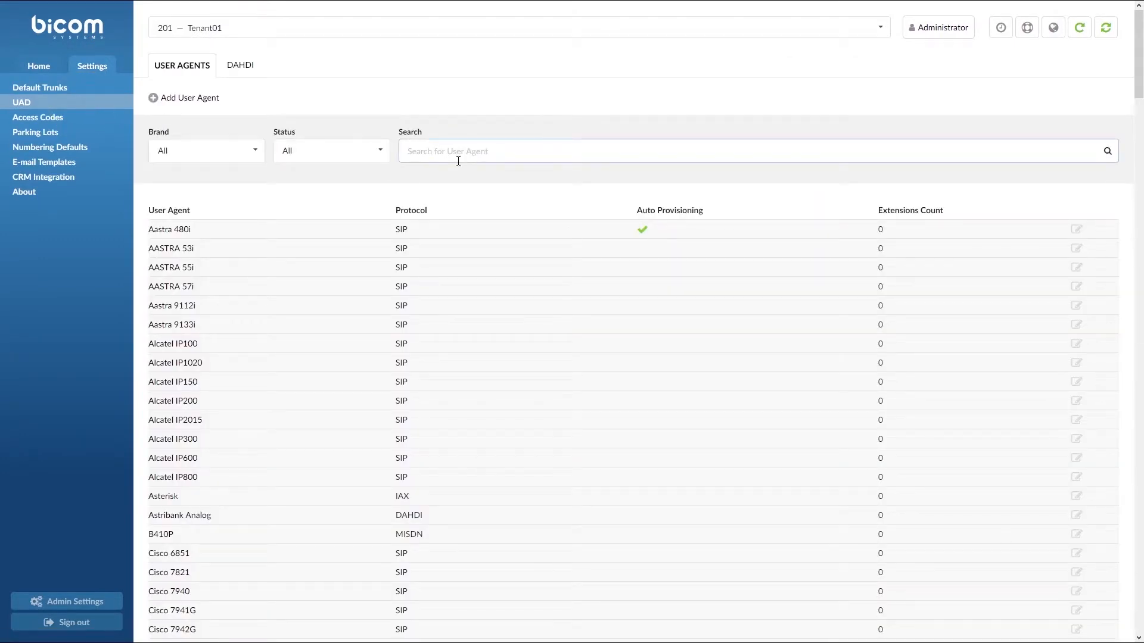
text(ig)
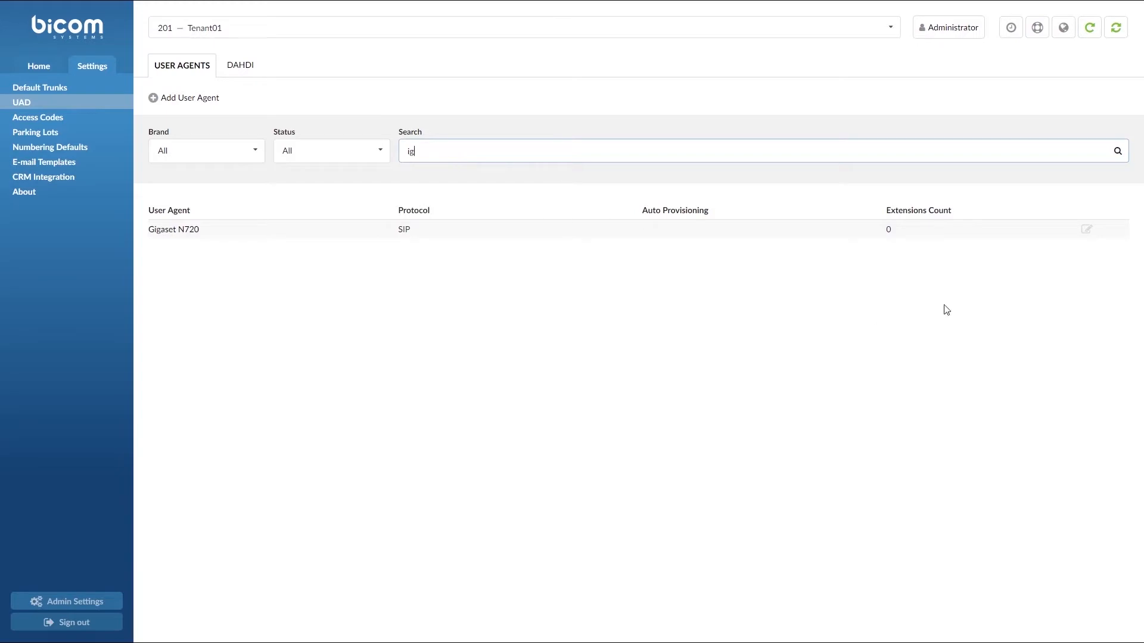
click(1086, 230)
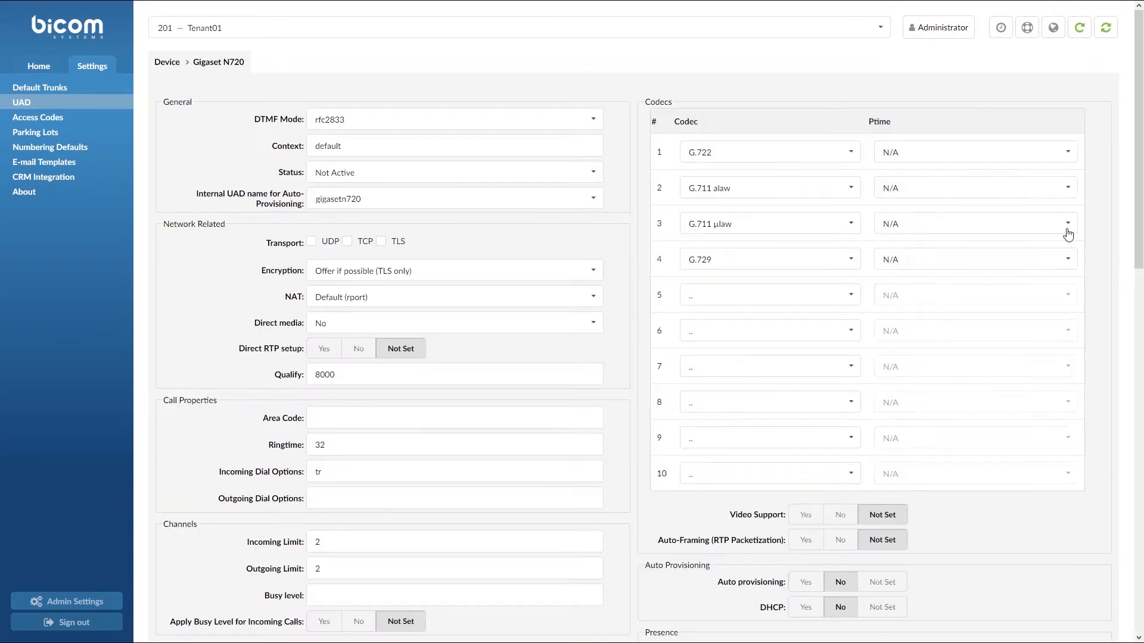
click(592, 175)
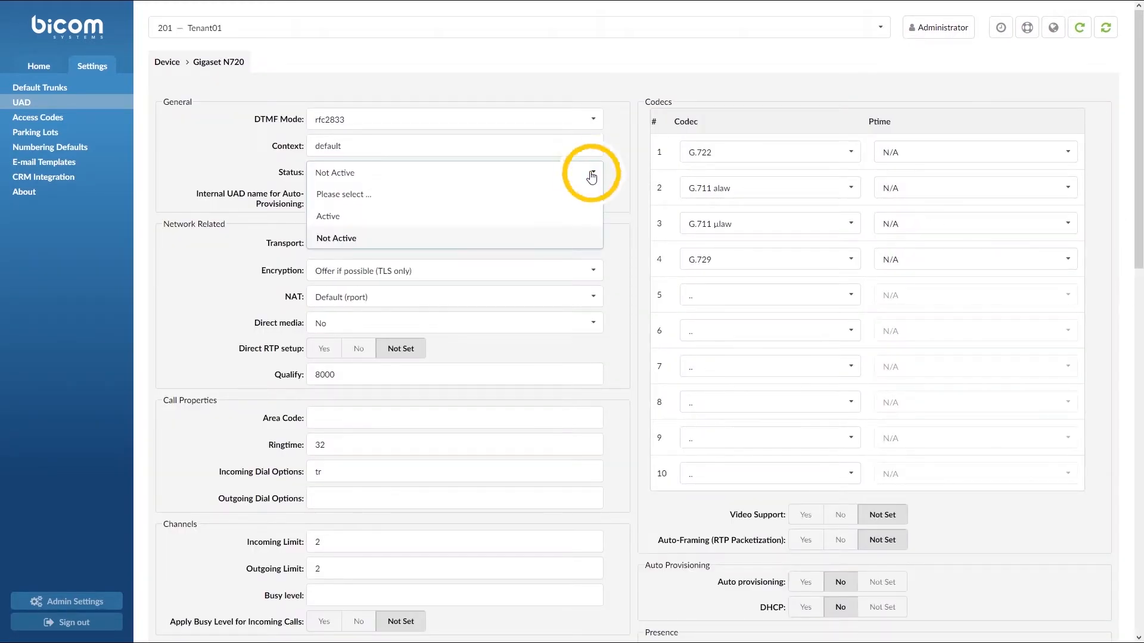
click(582, 214)
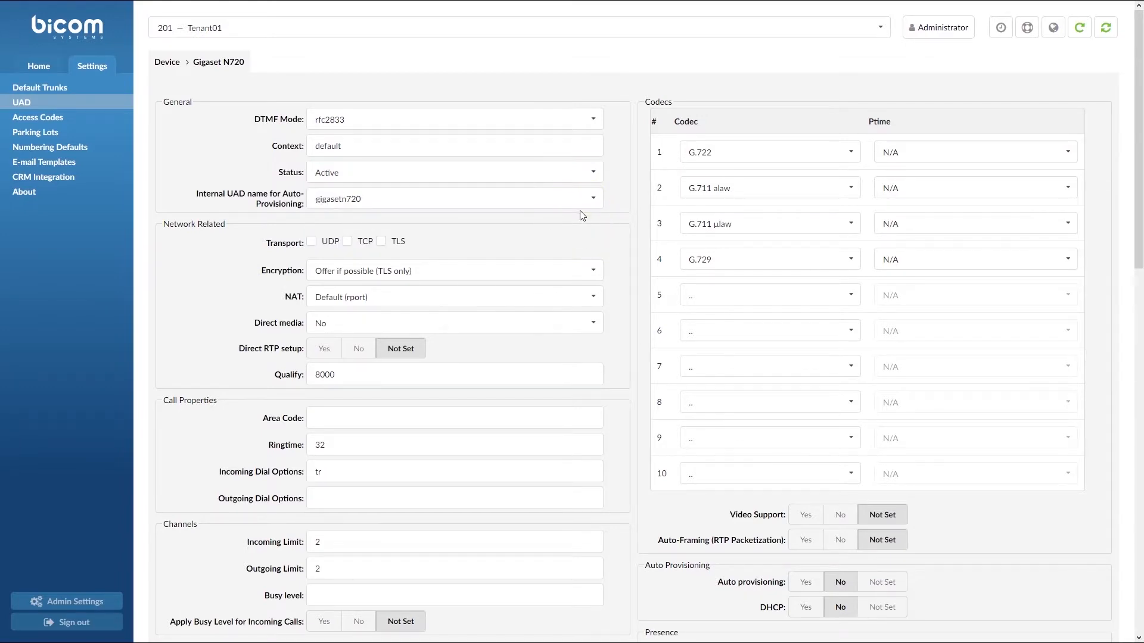
scroll(582, 214, down, 5)
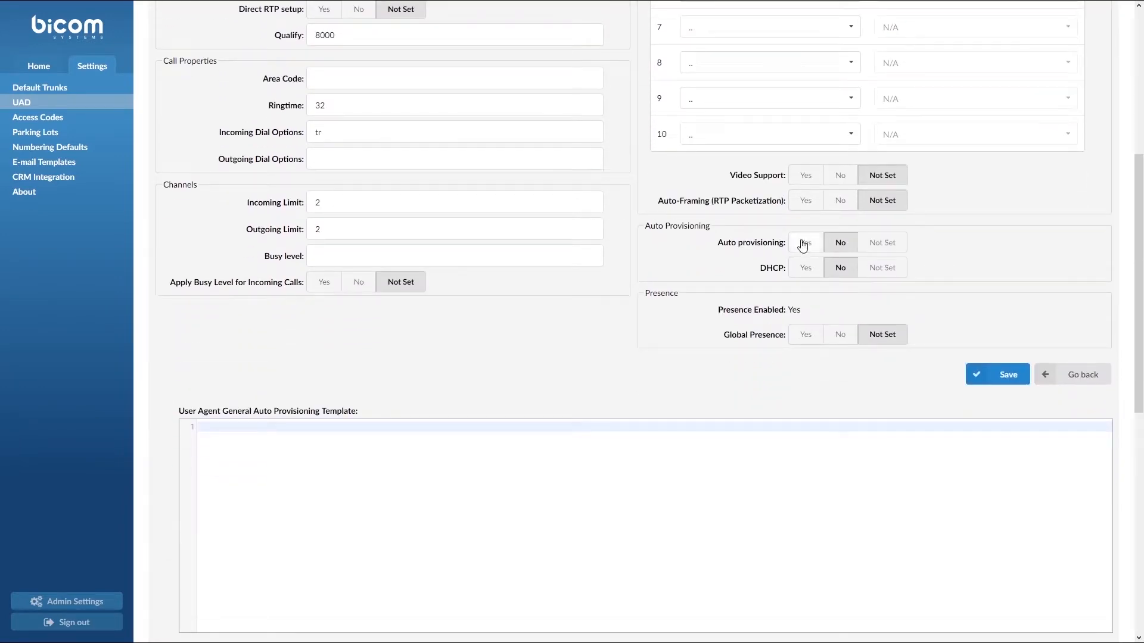
click(804, 243)
click(805, 268)
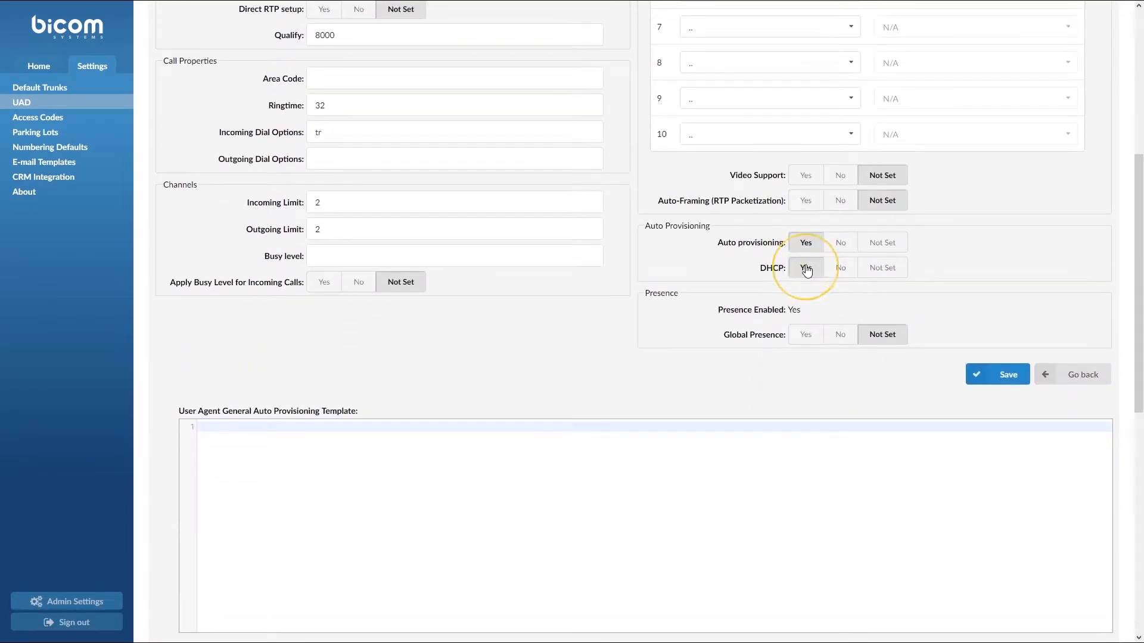
click(980, 377)
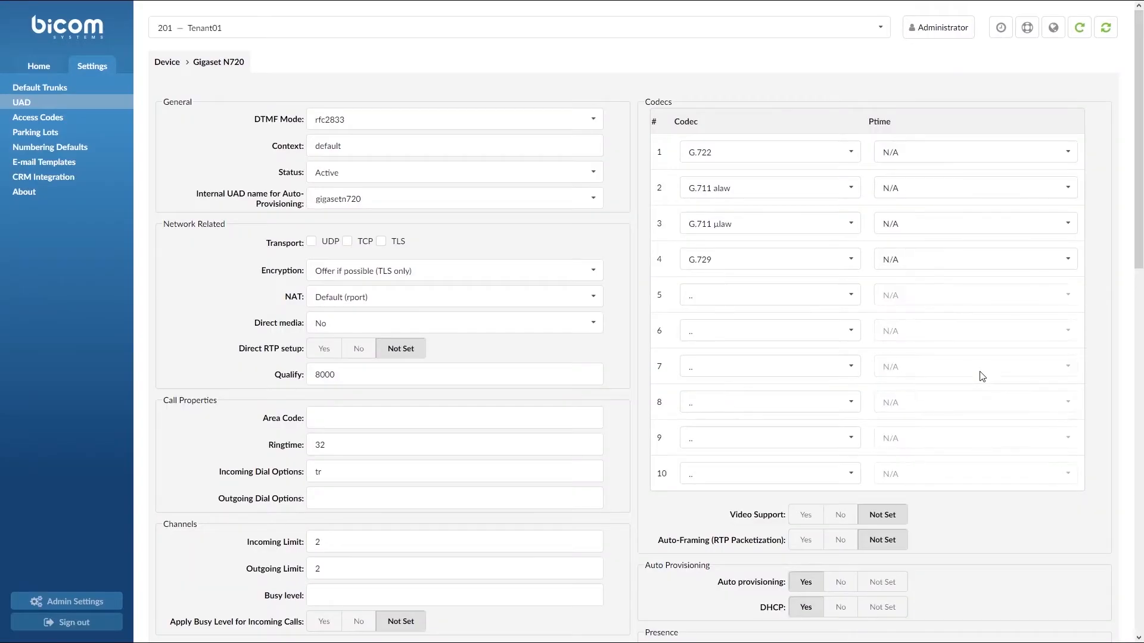
click(56, 63)
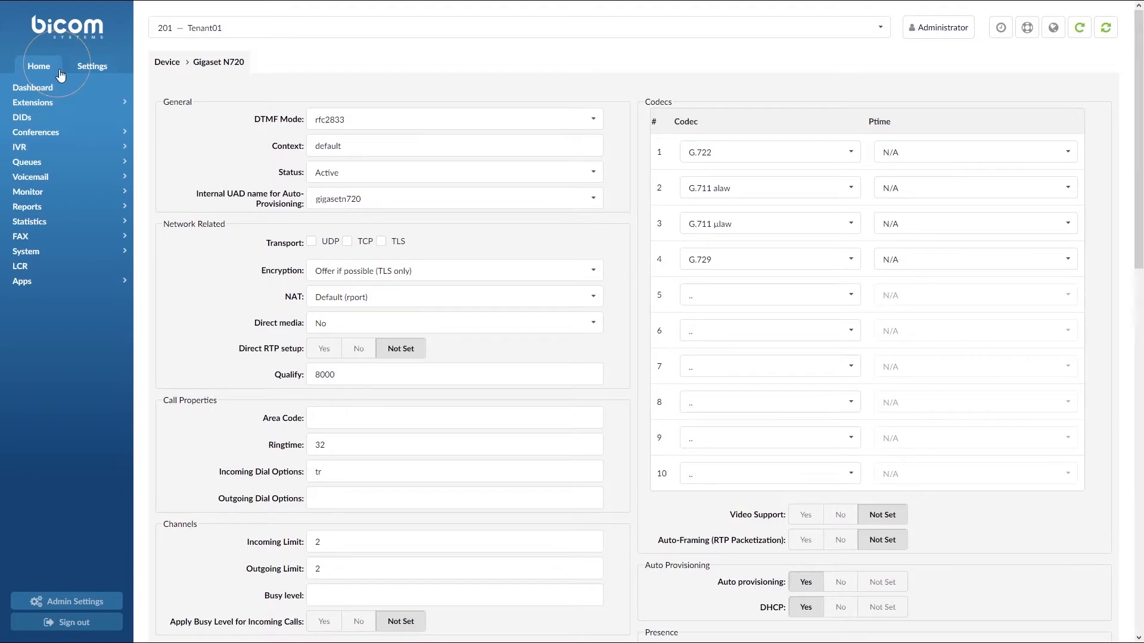
Step: Start a new extension using the Gigaset N720 device with Remote location
click(74, 102)
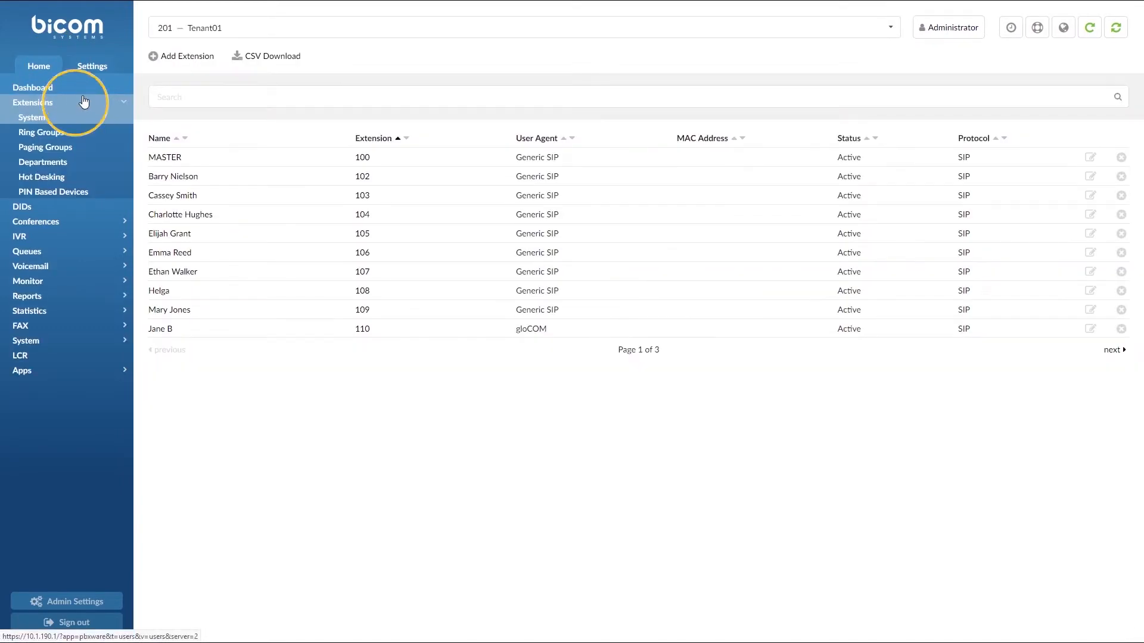
click(185, 61)
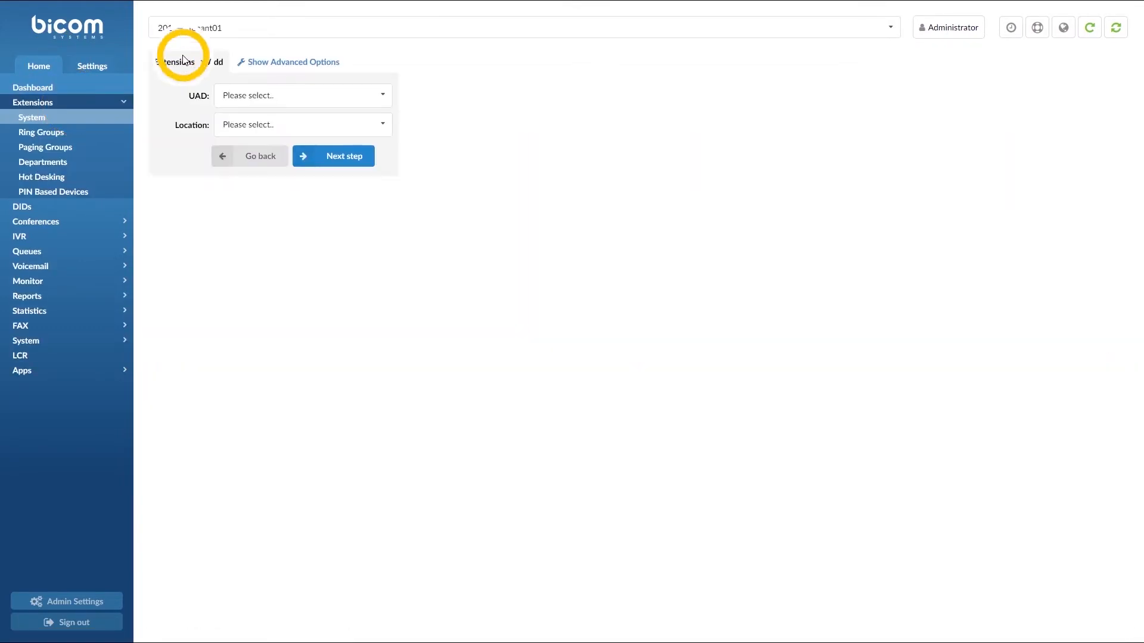
click(258, 95)
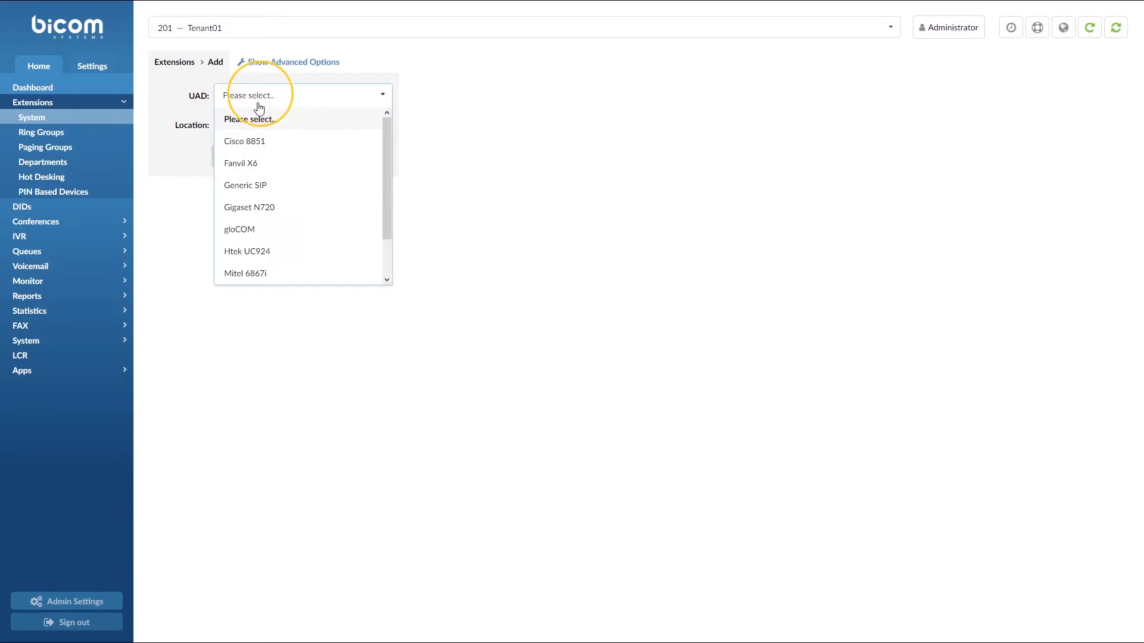
click(276, 207)
click(330, 130)
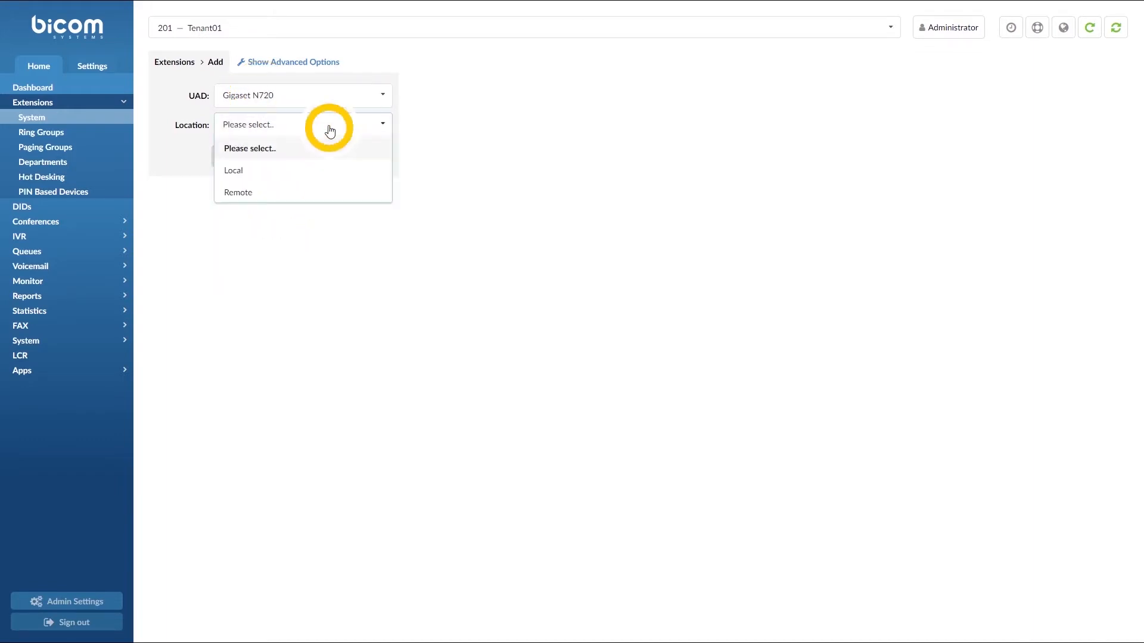
click(323, 190)
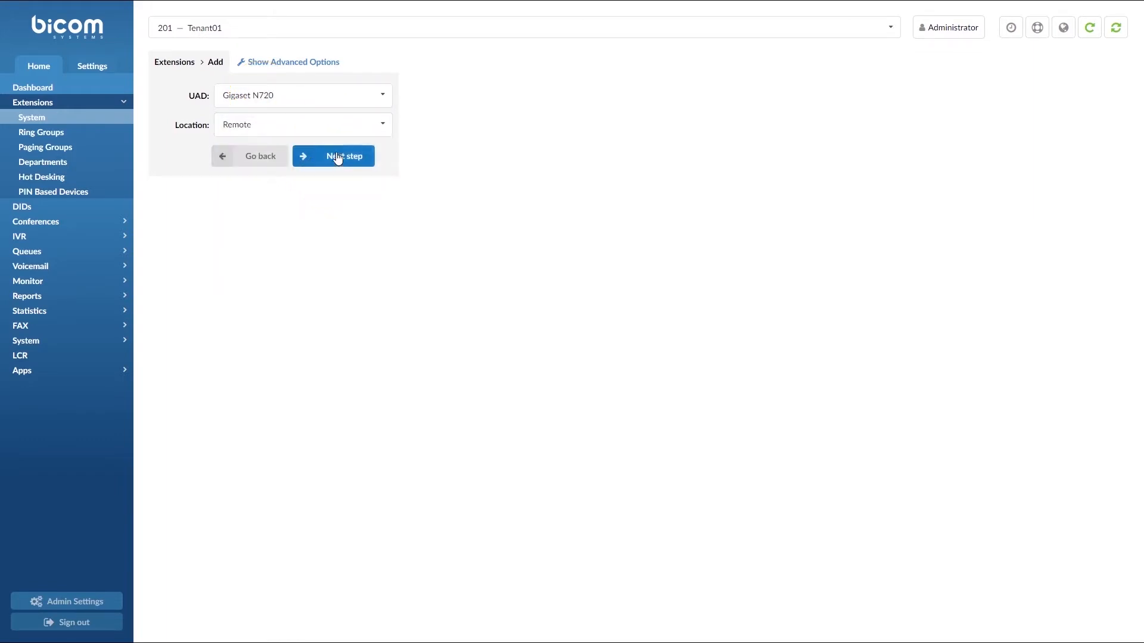
click(337, 157)
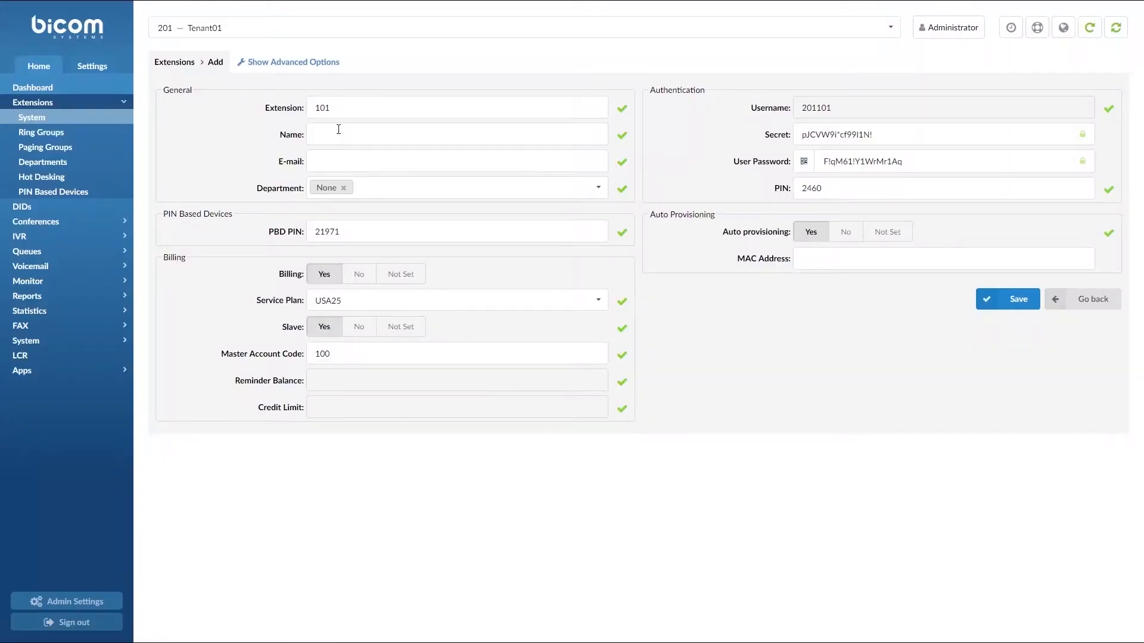
Step: Enter the extension name 'test', the user's e-mail address, and department Development
text(test)
key(Tab)
text(test@example.com)
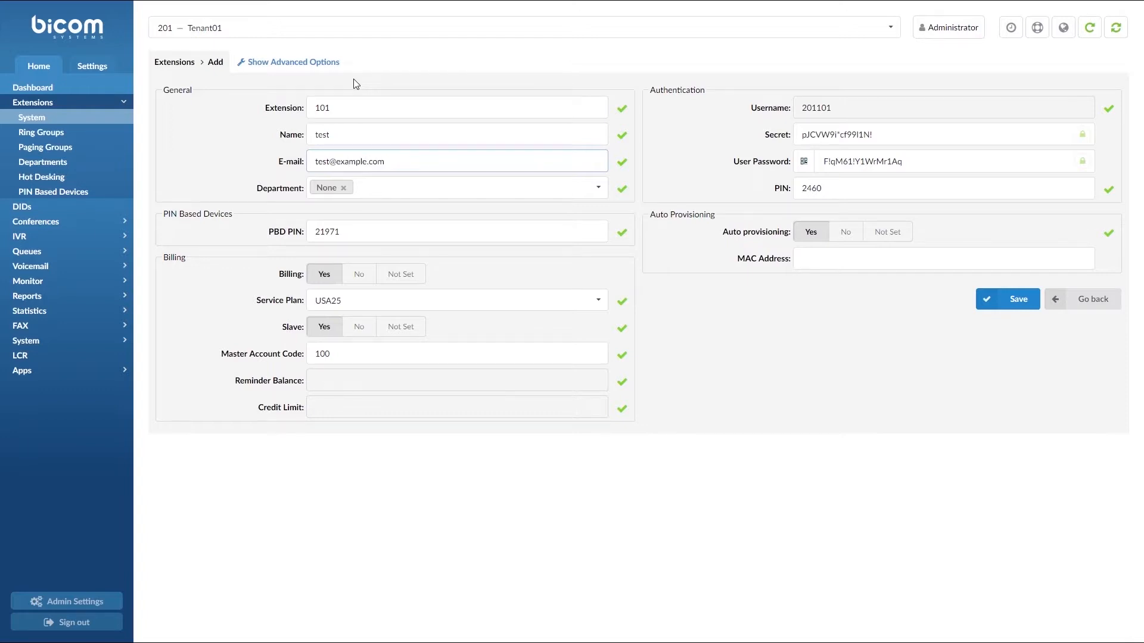
key(Tab)
text(devel)
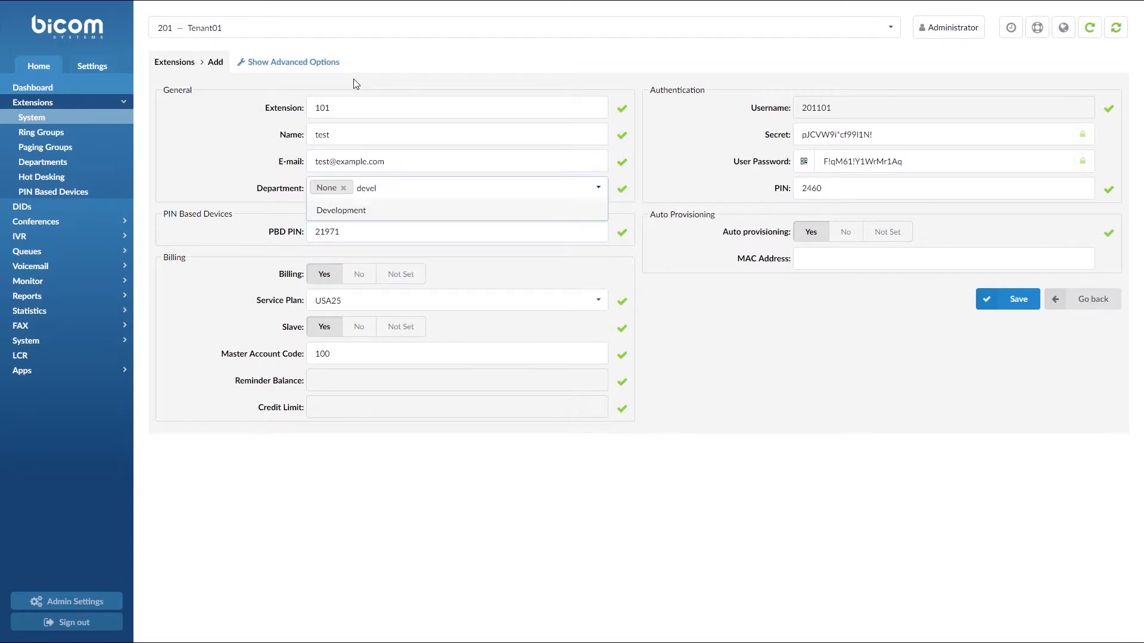
key(Return)
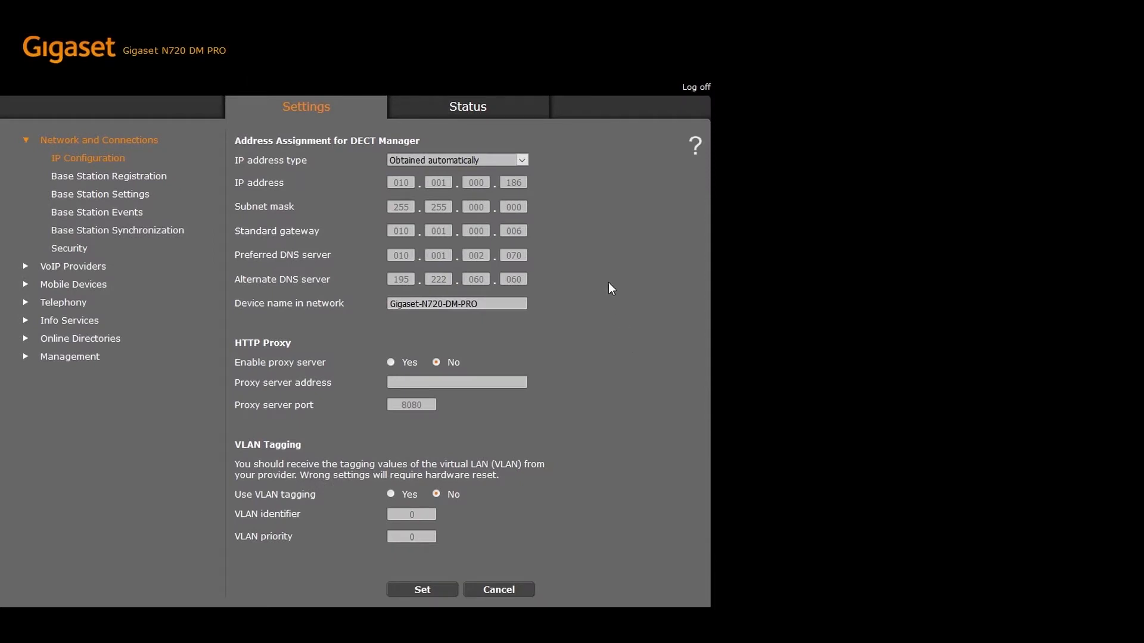
Step: Copy the base's MAC address 7C:2F:80:B4:8C:3C from the Status page
click(468, 111)
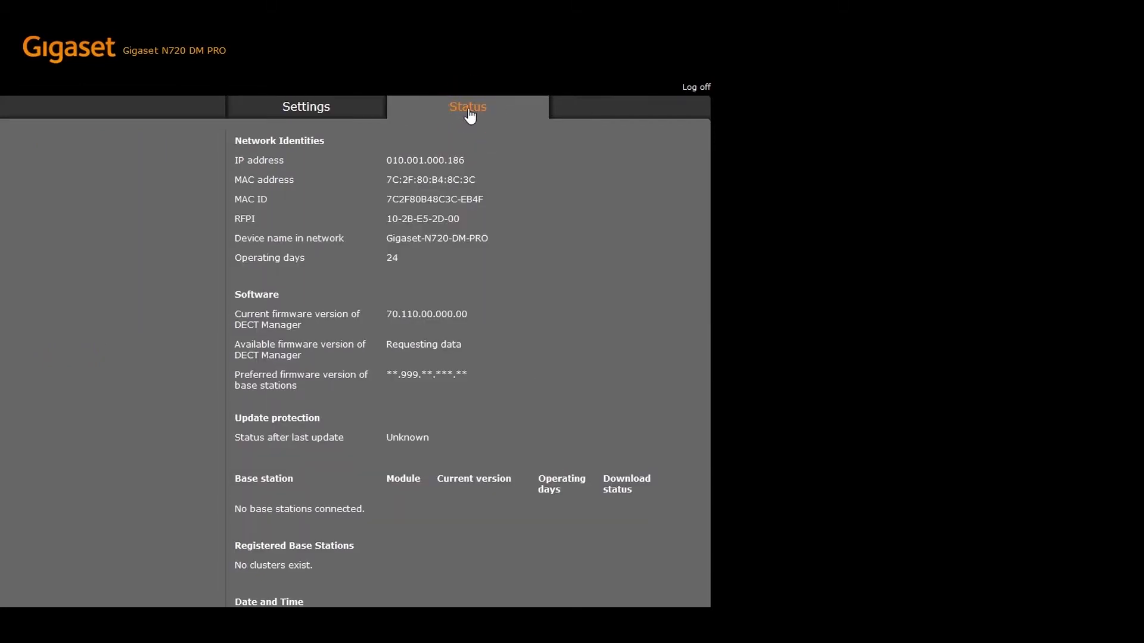
drag(382, 179, 483, 181)
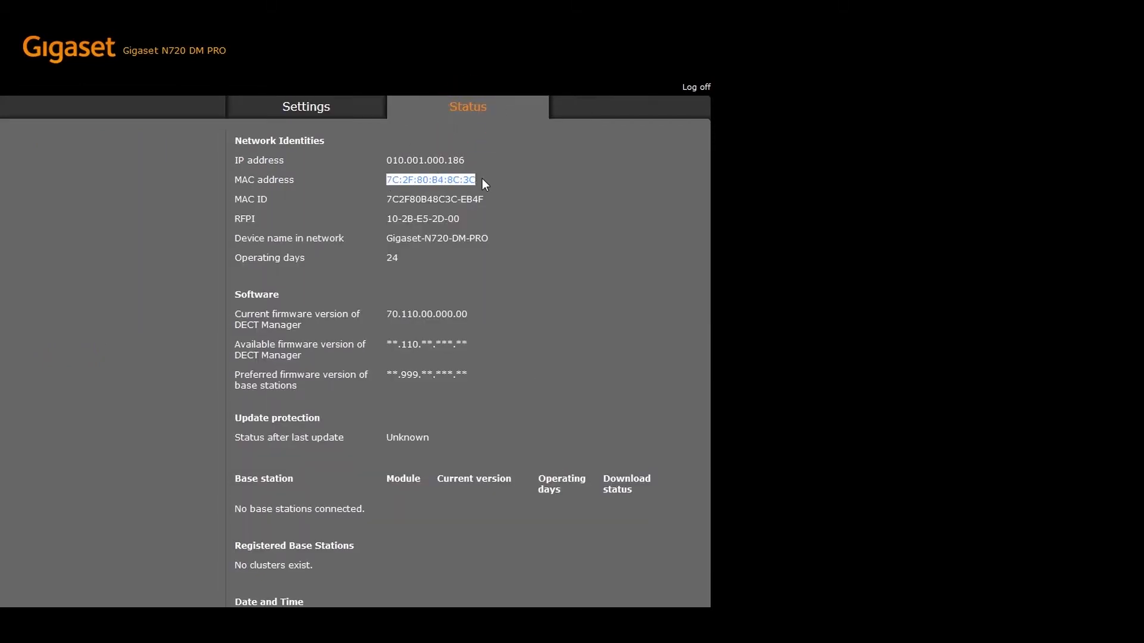
click(488, 180)
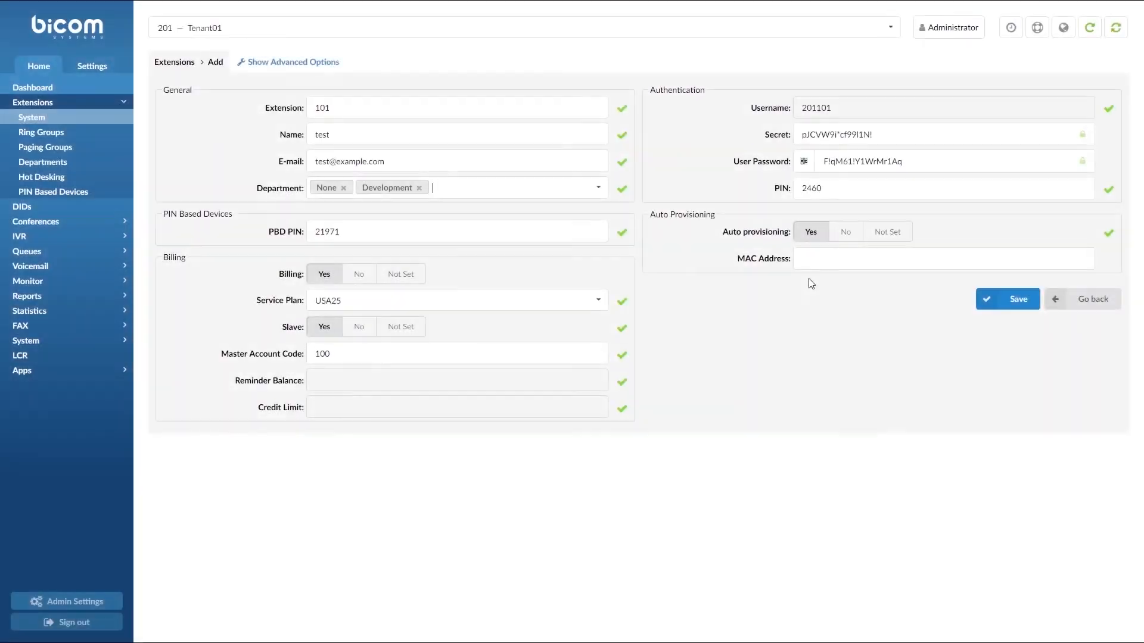
Step: Paste MAC 7C2F80B48C3C into extension 101's MAC Address field and save
click(810, 258)
text(7C2F80B48C3C)
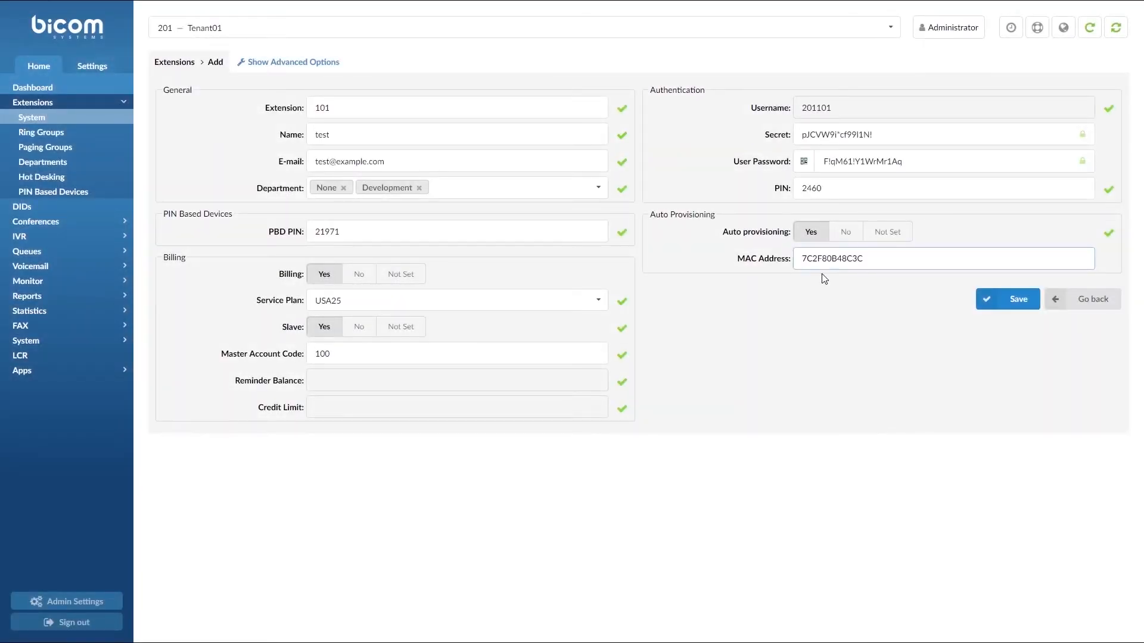
click(997, 299)
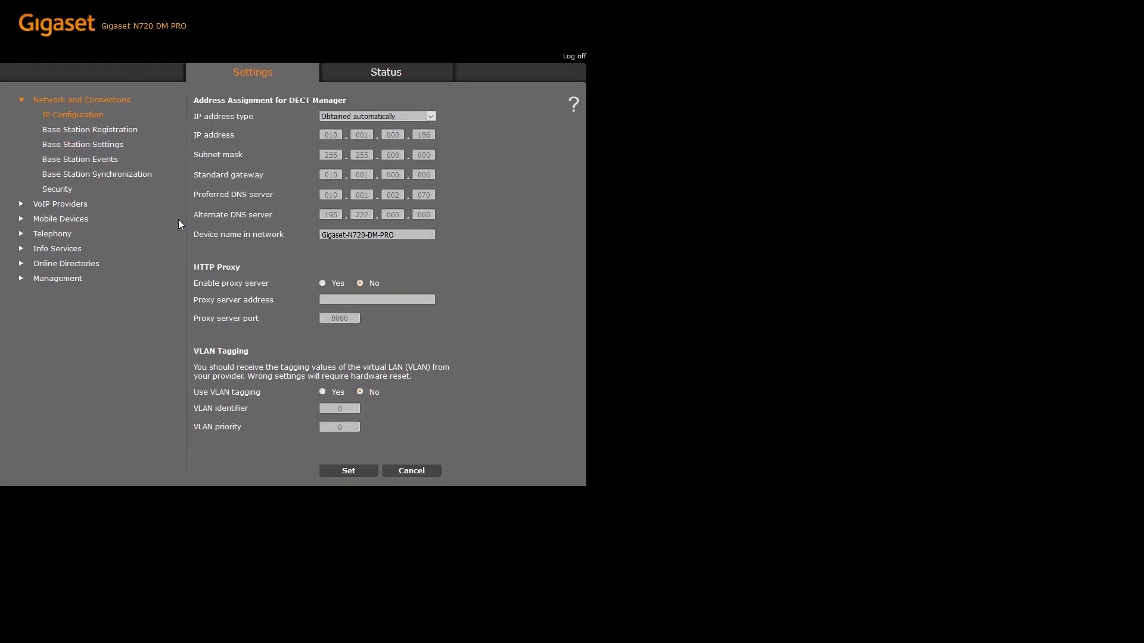
Step: Confirm registration of the pending base station as Base station 1
click(99, 134)
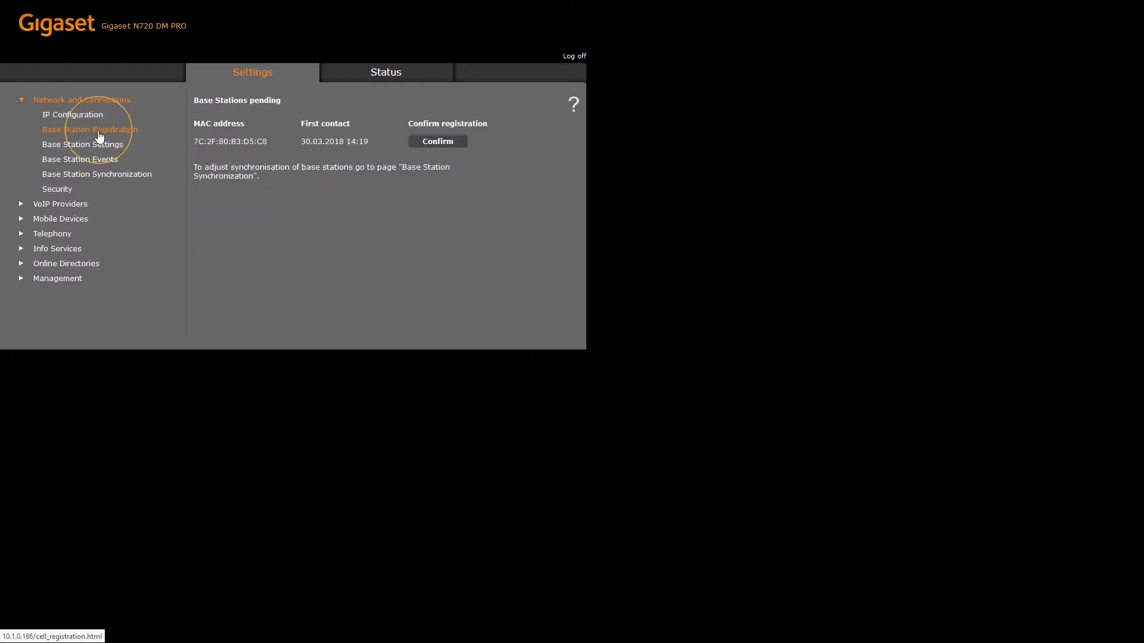
click(433, 146)
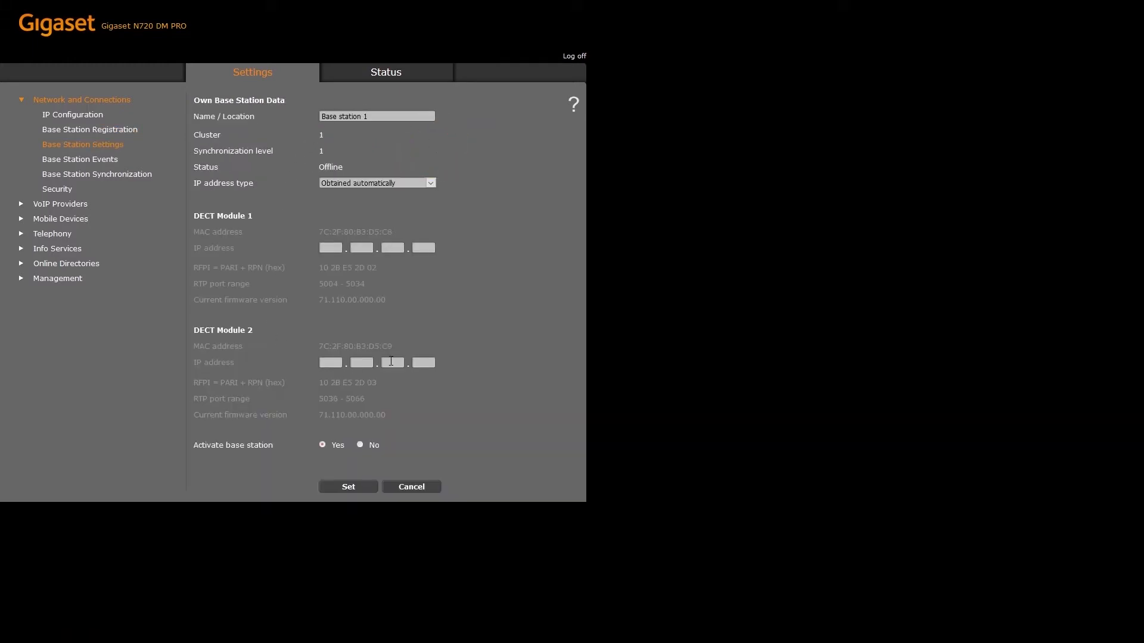
click(342, 487)
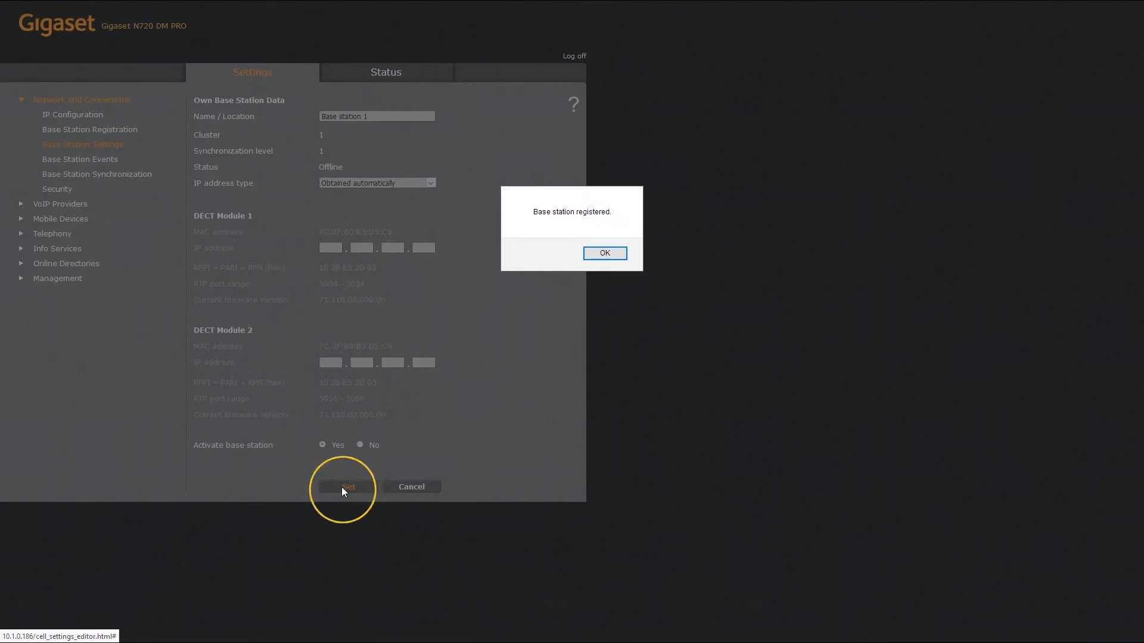
click(614, 255)
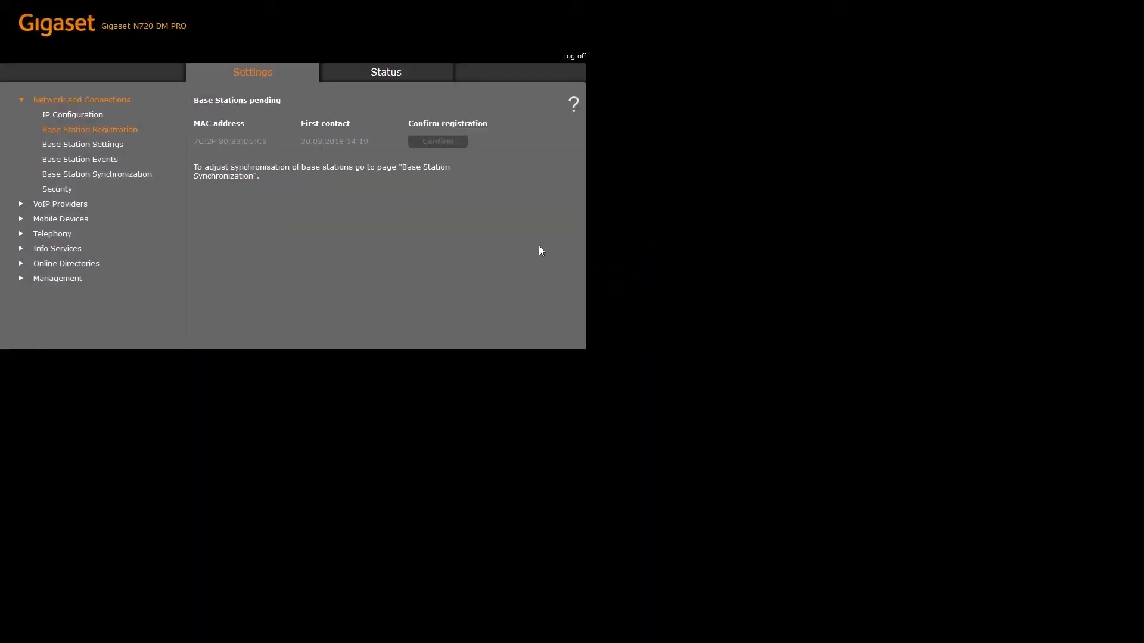
Step: Set base station synchronization (cluster 1, level 1) and acknowledge the notice
click(139, 179)
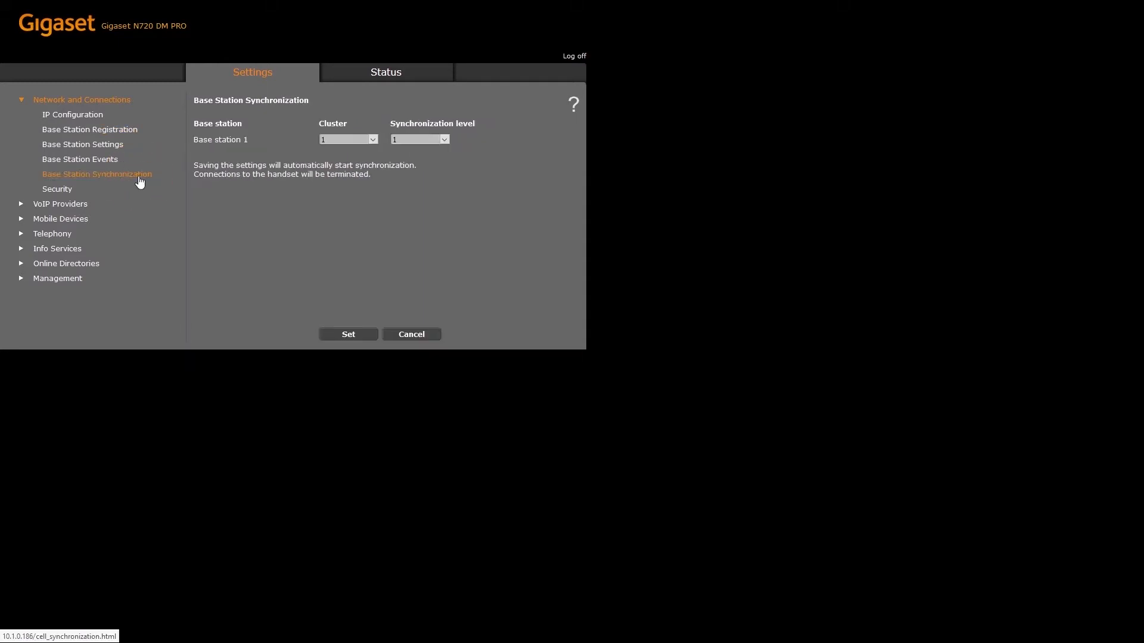
click(350, 334)
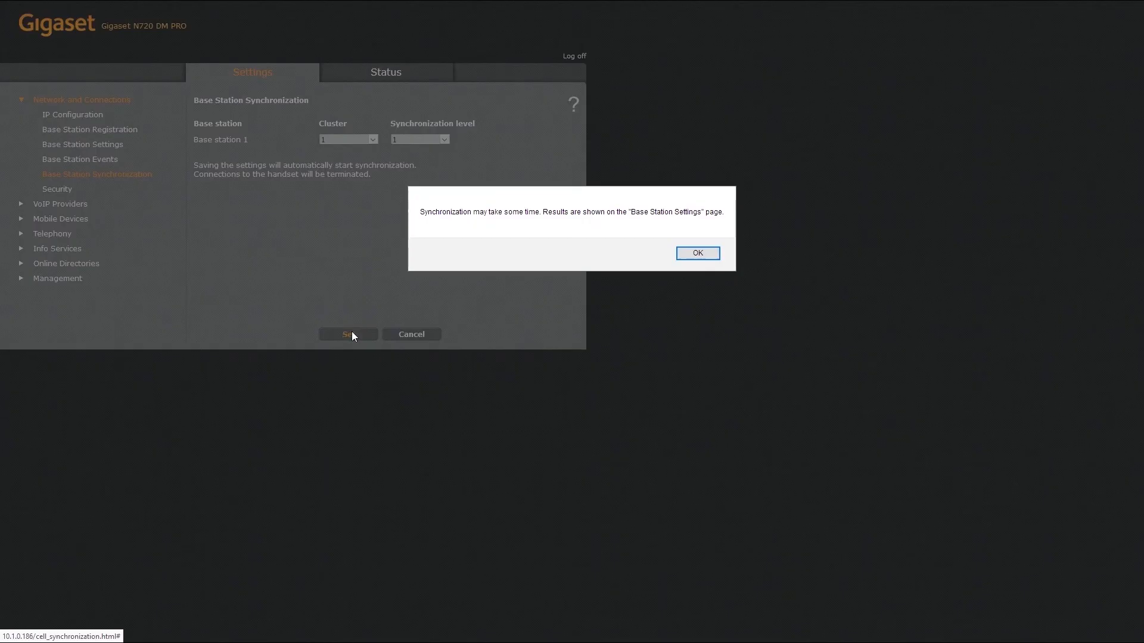
click(695, 253)
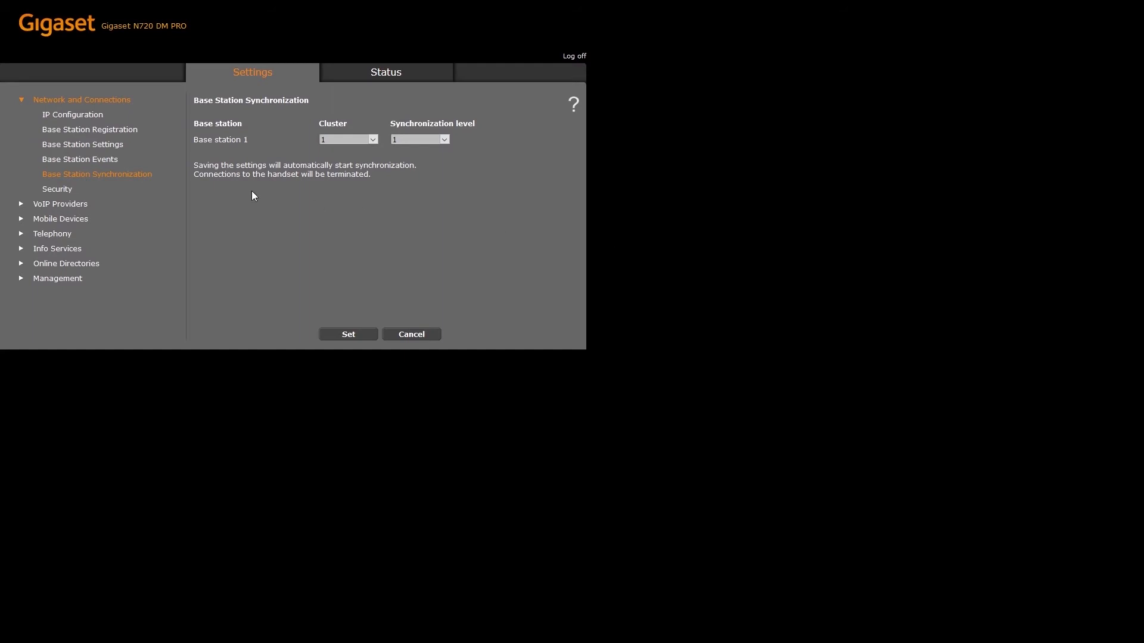
click(70, 189)
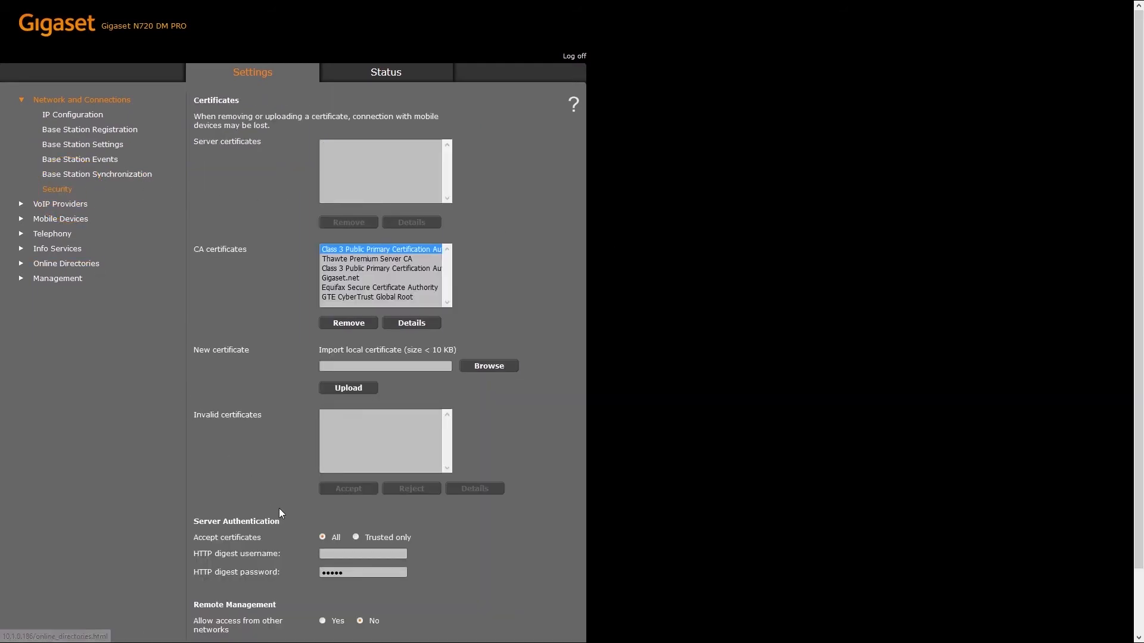
Step: Enter the provisioning HTTP digest username and password in Security and save them, declining the browser's save-login prompt
text(usernm)
text(meprov)
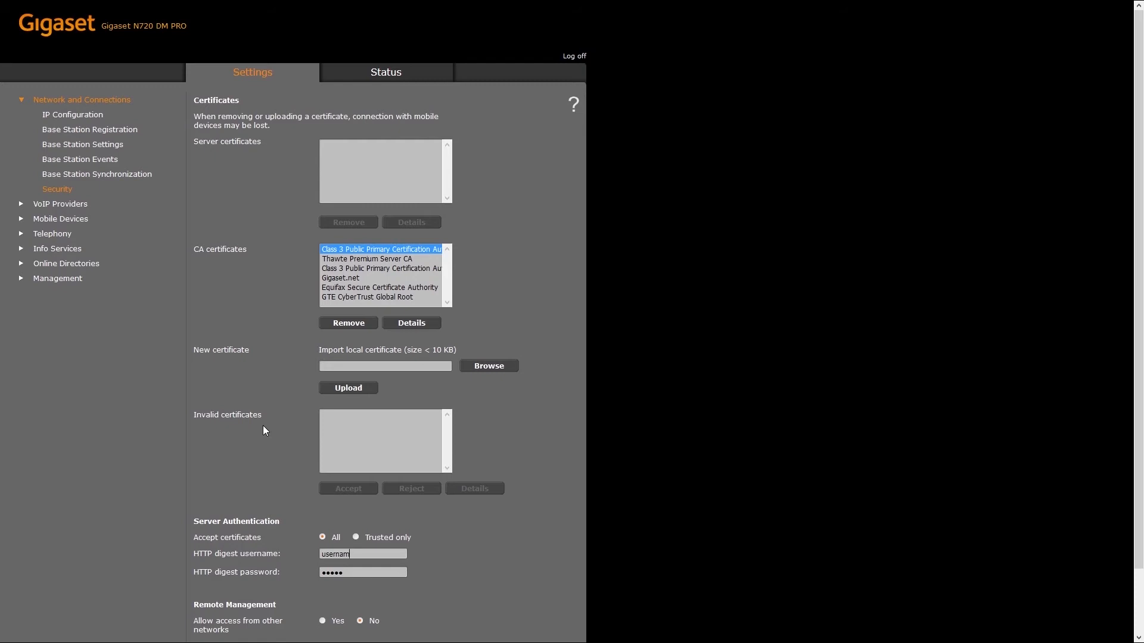
key(Tab)
text(passwordprov)
scroll(272, 430, down, 2)
click(338, 630)
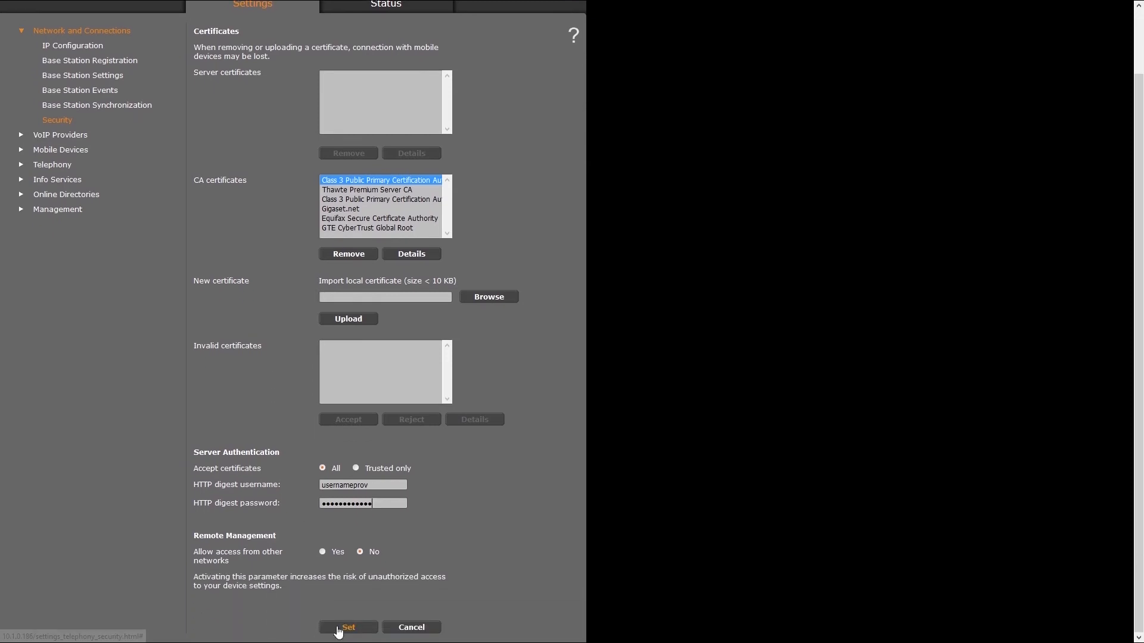
click(309, 89)
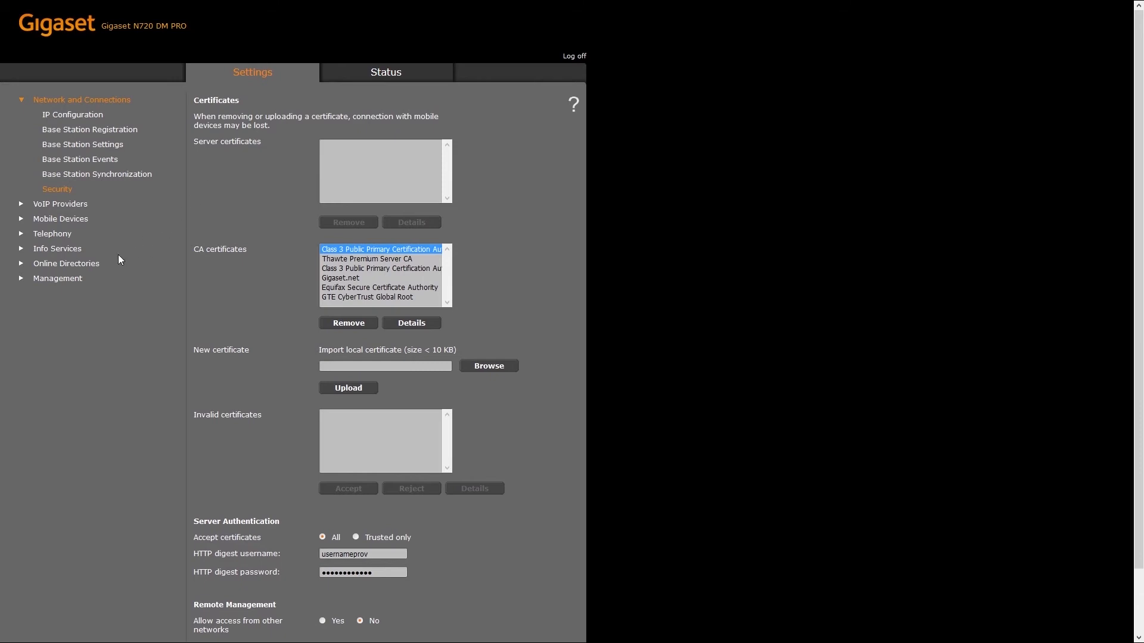
click(73, 278)
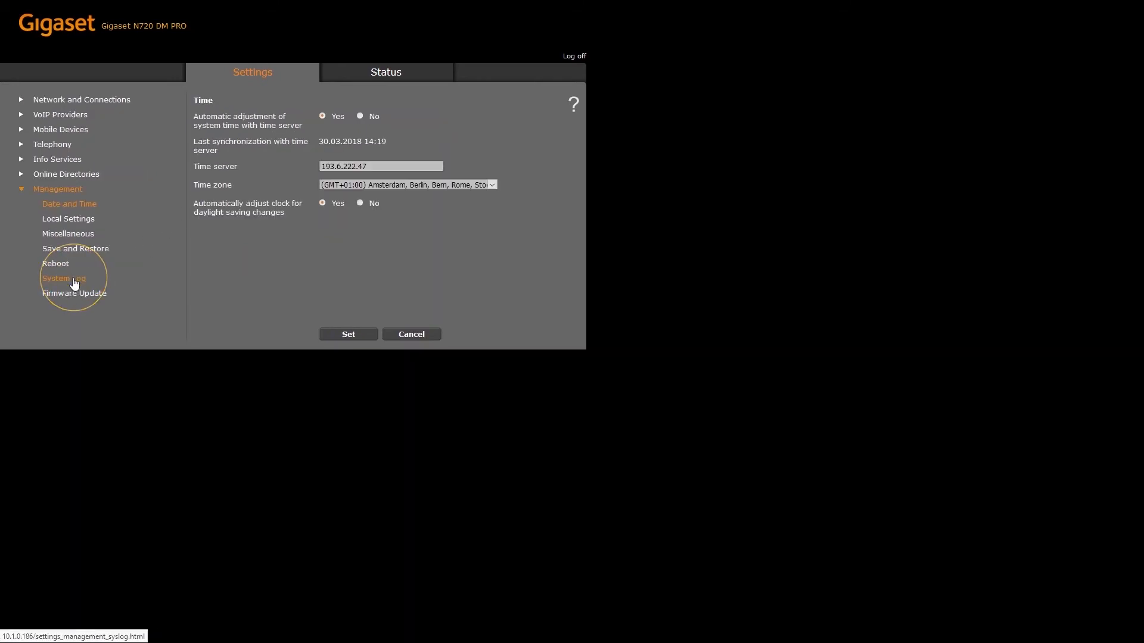
click(70, 298)
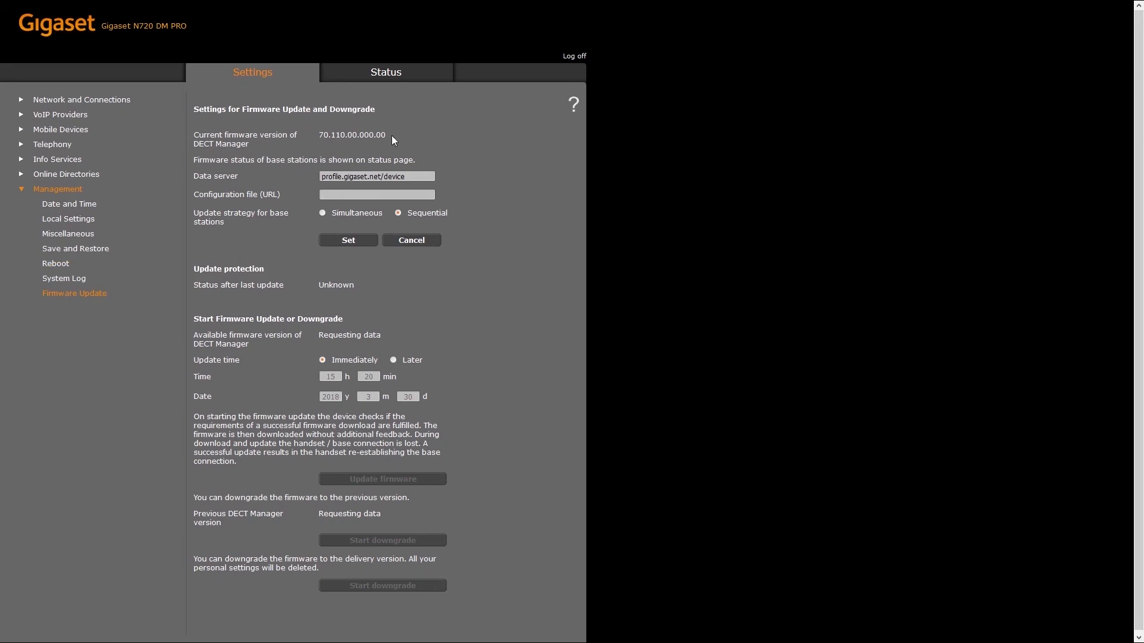
text(http://)
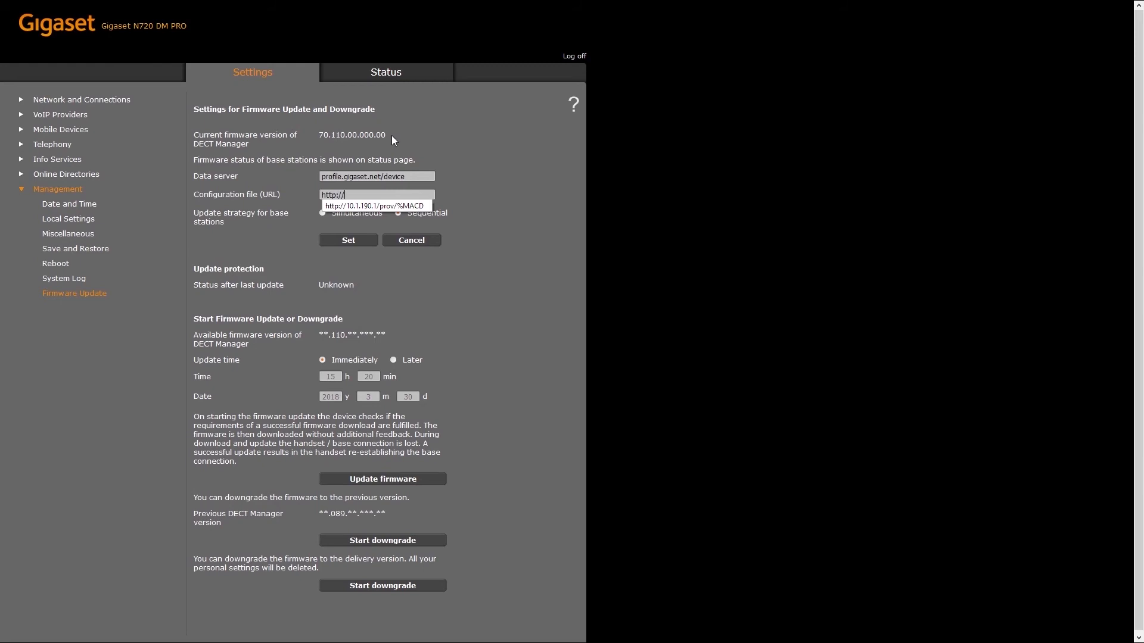
text(10.1.190.)
key(Down)
key(Return)
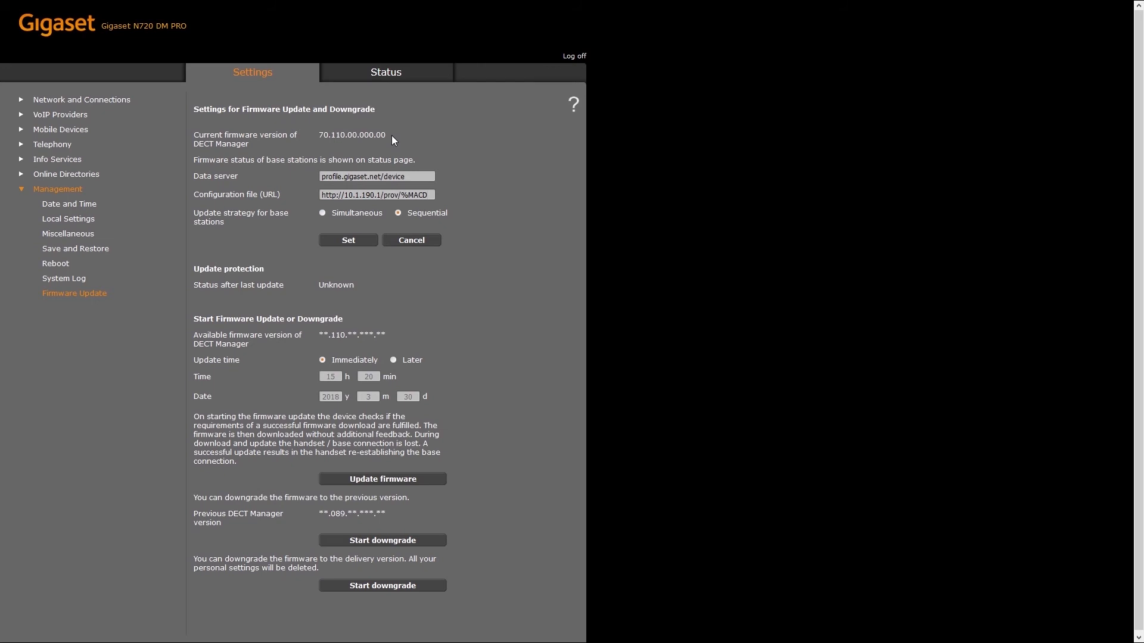
click(367, 241)
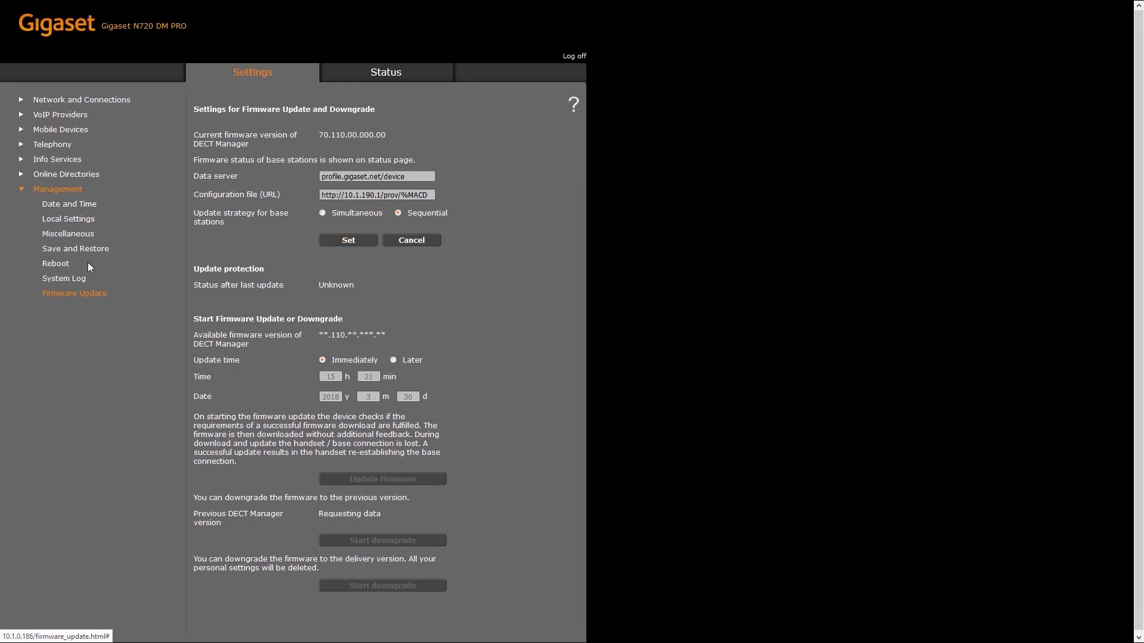
Step: Reboot the Gigaset N720 DECT Manager from the Management Reboot page and confirm
click(64, 265)
click(367, 185)
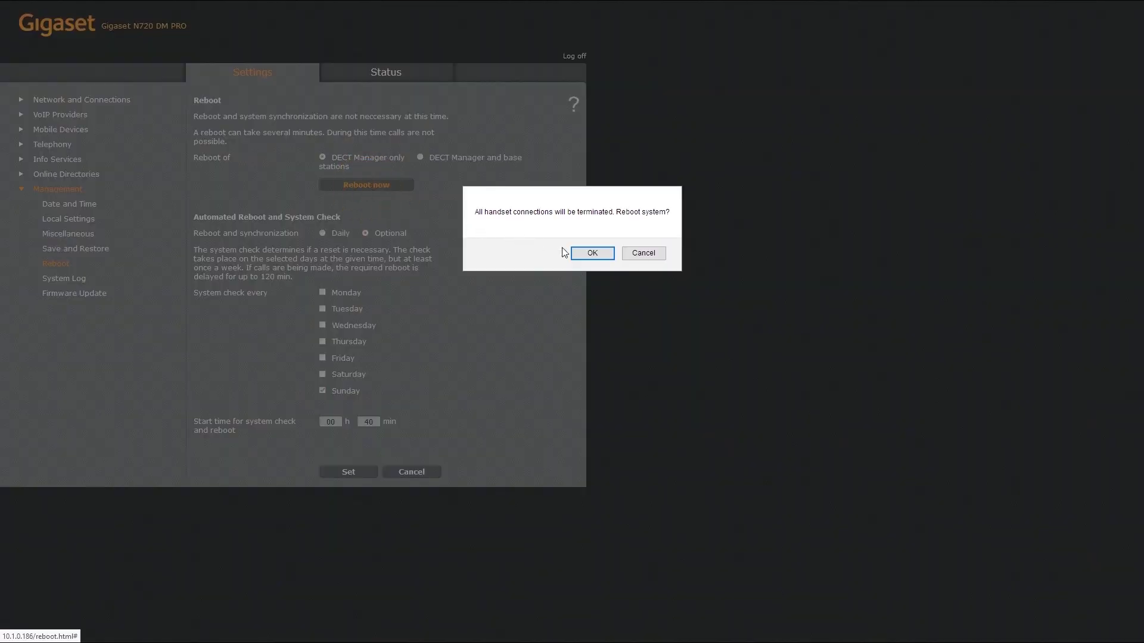
click(575, 254)
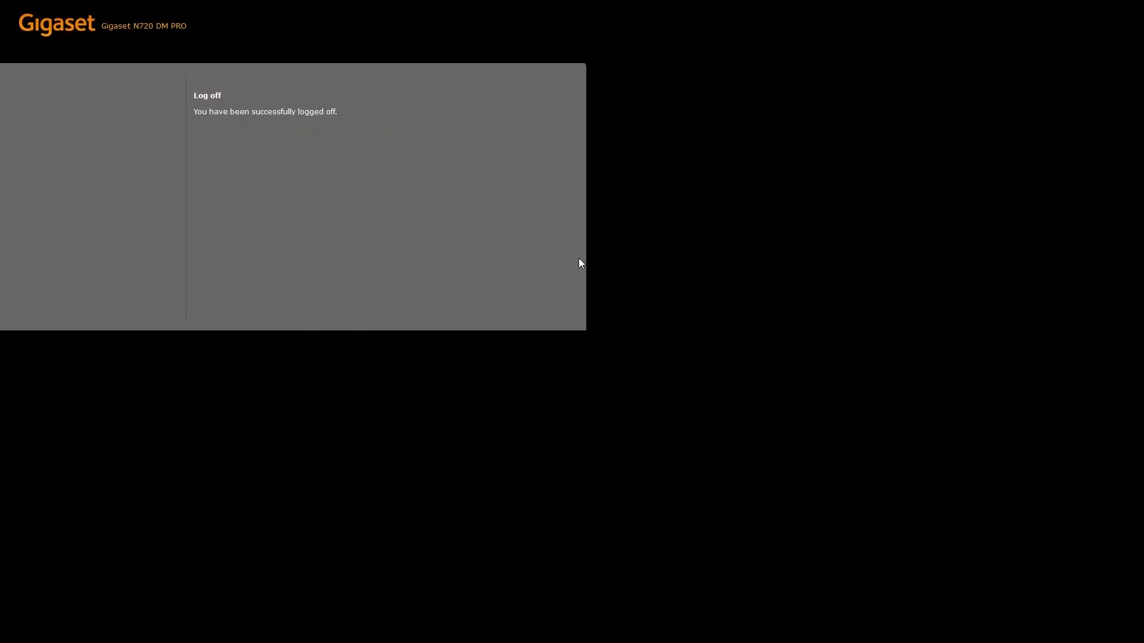